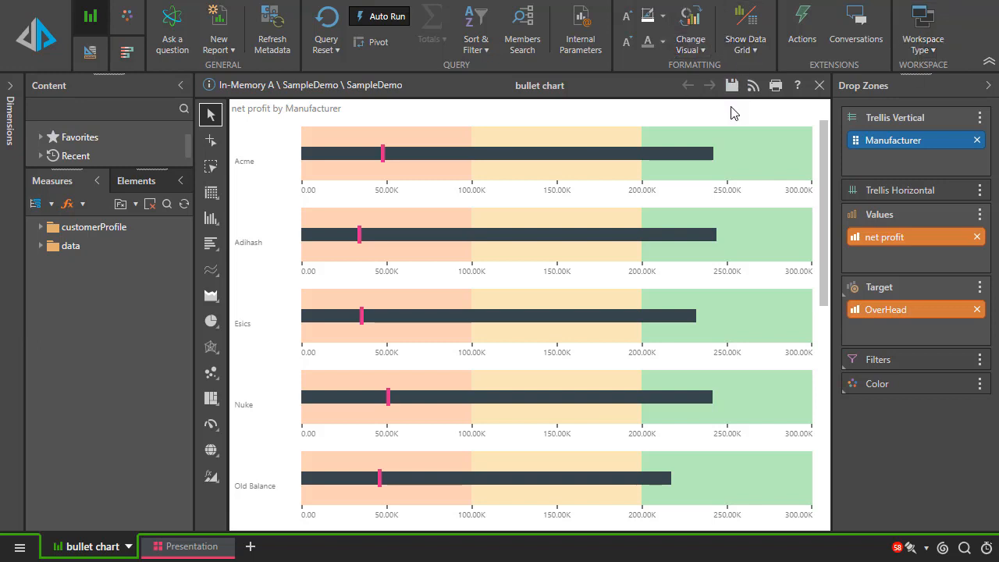
# - Start a subscription for the bullet chart report and choose PDF as the output format
pyautogui.click(753, 89)
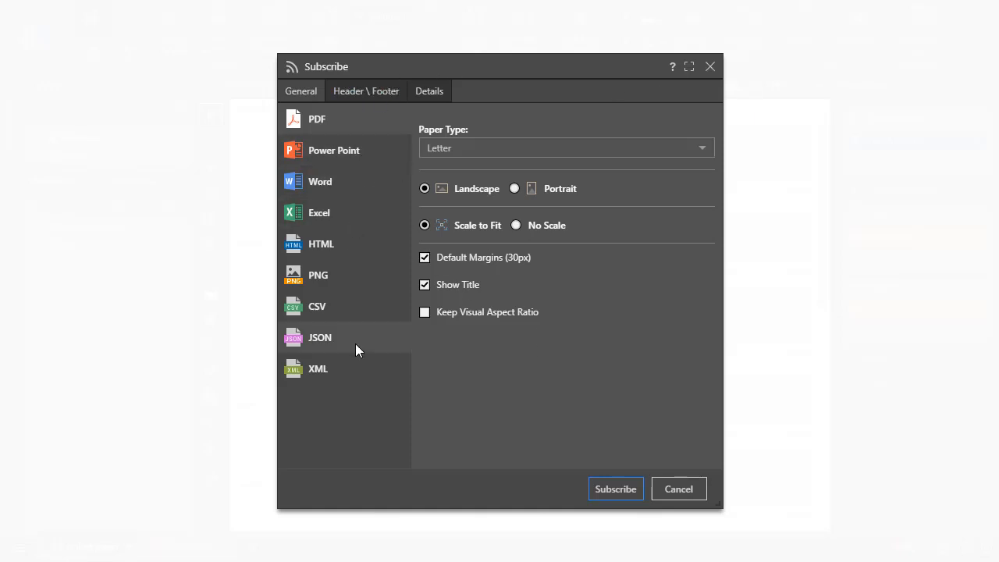
pyautogui.click(346, 171)
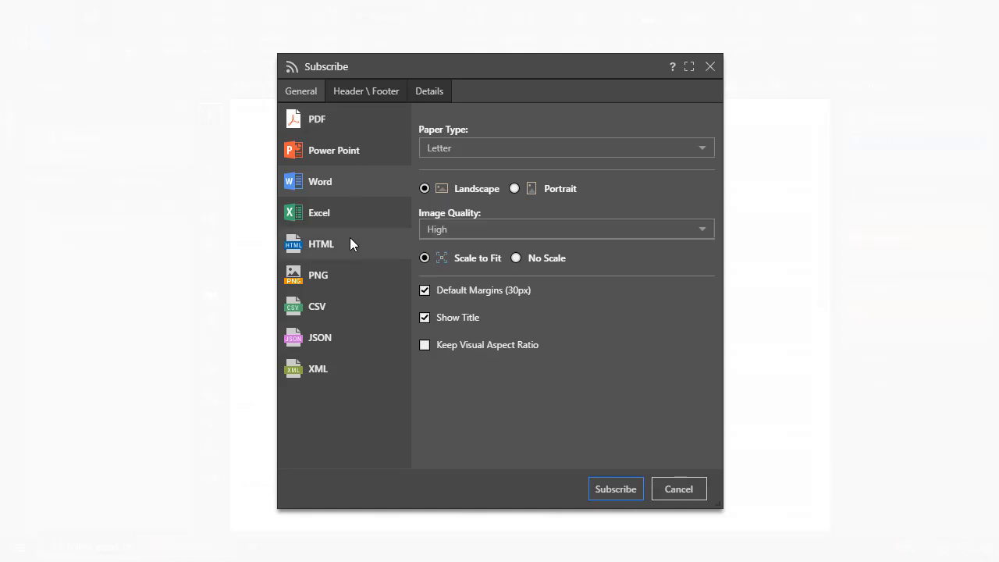
pyautogui.click(349, 237)
pyautogui.click(318, 121)
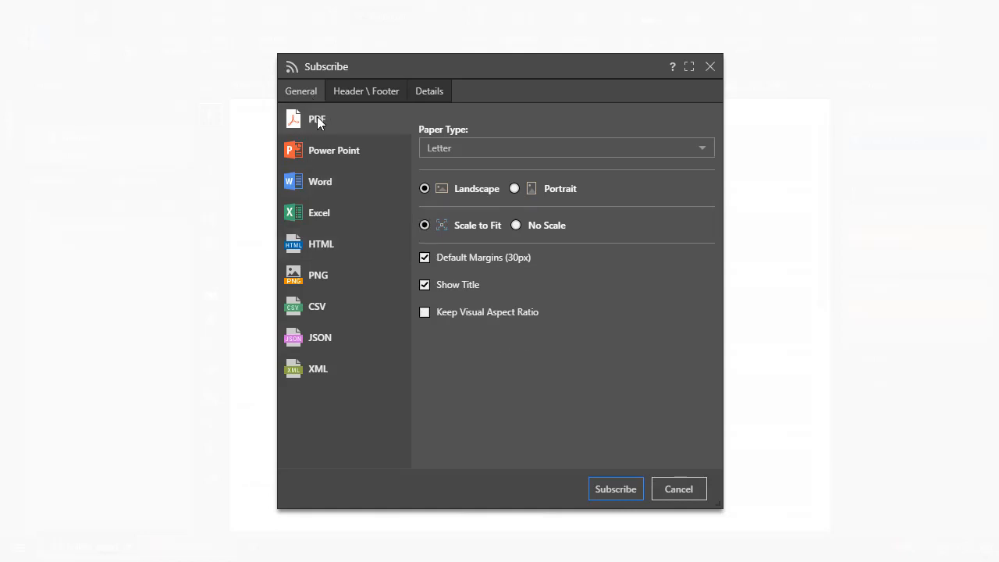
# - Enable a header with the report name in the left section, page number in the center and date in the right
pyautogui.click(346, 92)
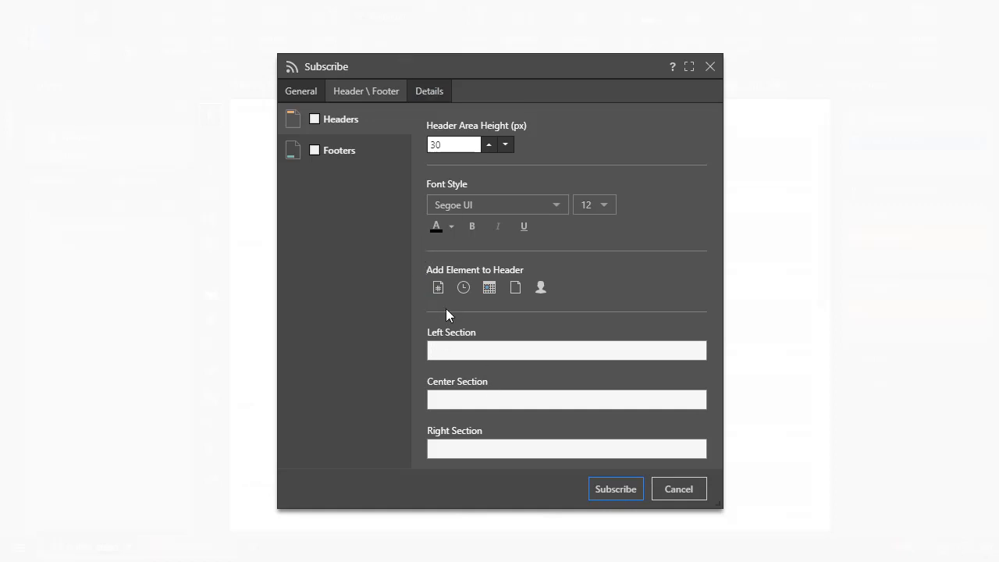
pyautogui.click(513, 290)
pyautogui.moveTo(484, 350); pyautogui.dragTo(434, 351)
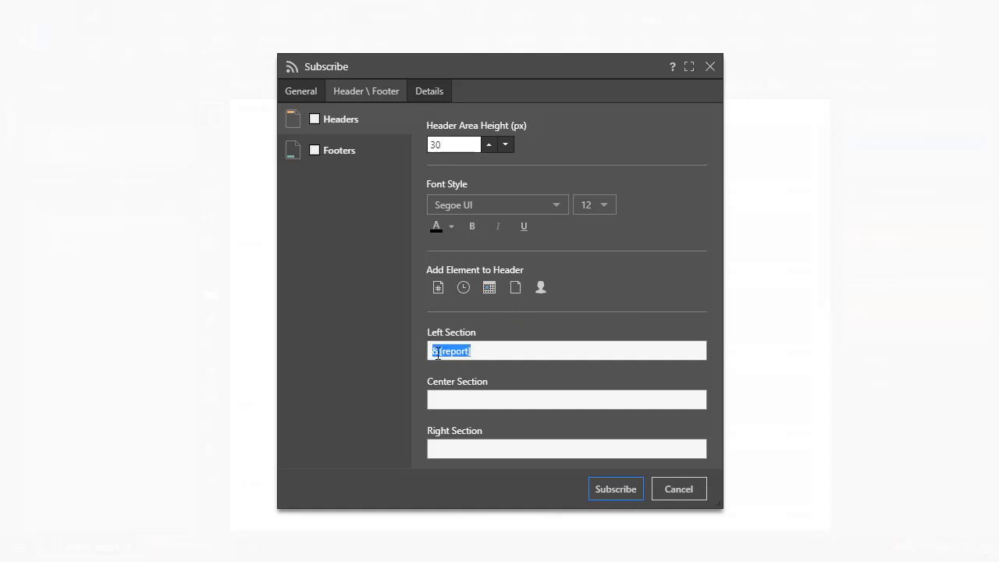
pyautogui.click(484, 354)
pyautogui.click(458, 402)
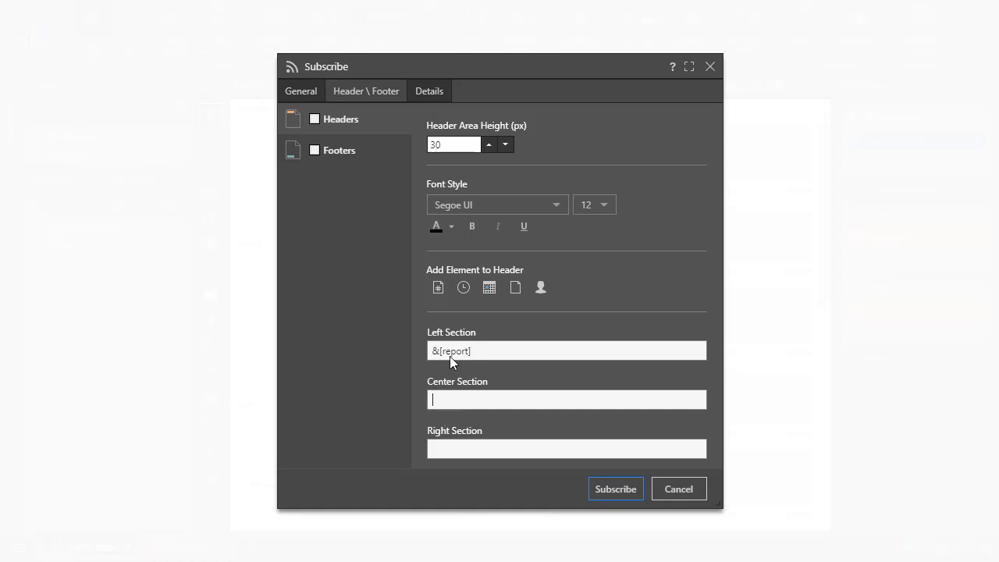
pyautogui.click(437, 288)
pyautogui.click(500, 448)
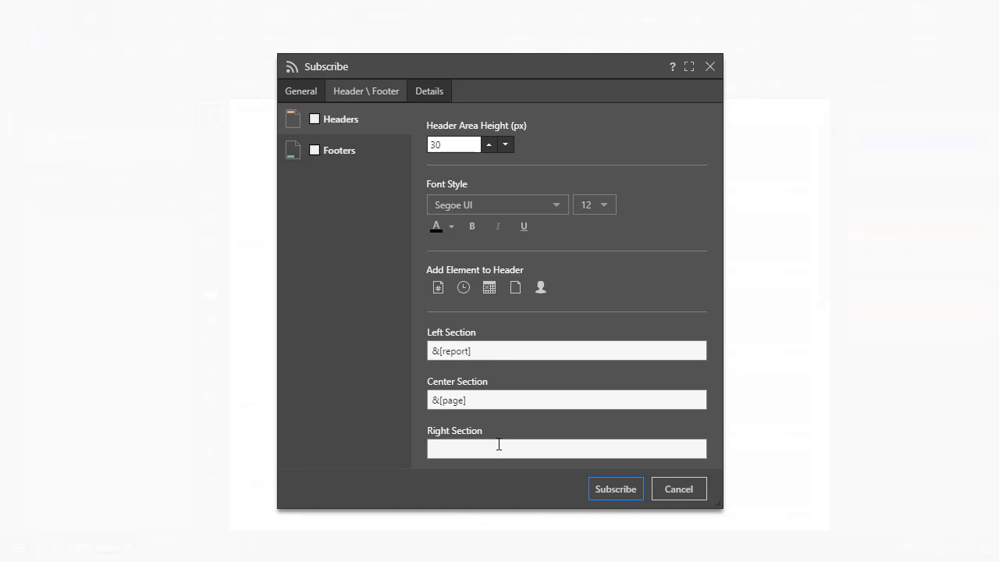
pyautogui.click(489, 289)
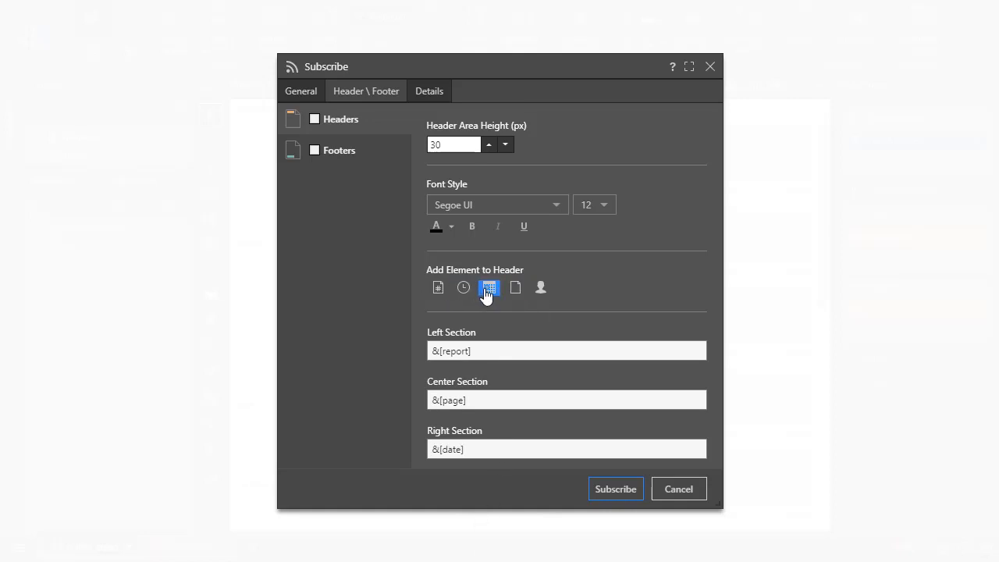
pyautogui.click(321, 123)
# - Enable a footer with the user element in its right section
pyautogui.click(361, 151)
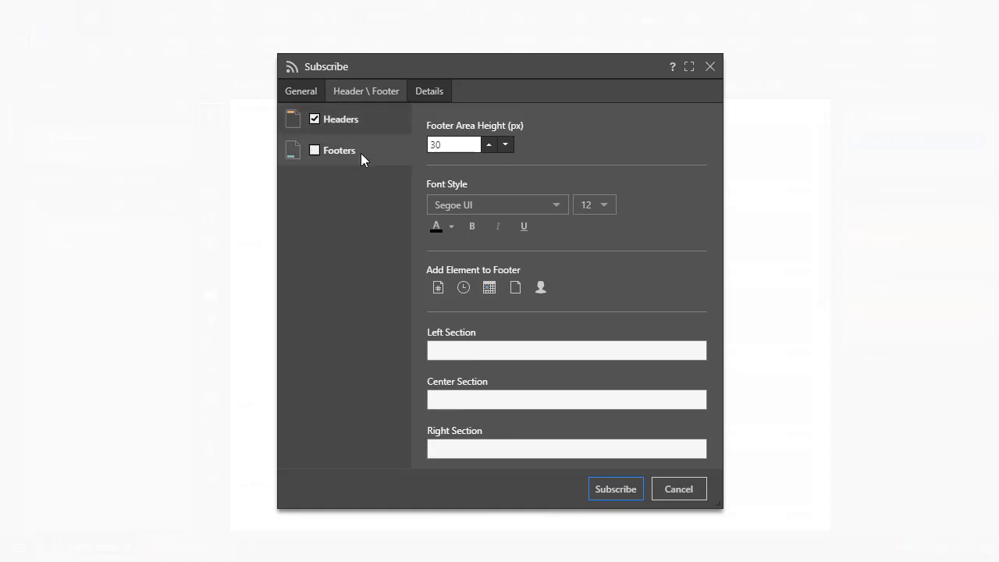
pyautogui.click(460, 450)
pyautogui.click(541, 290)
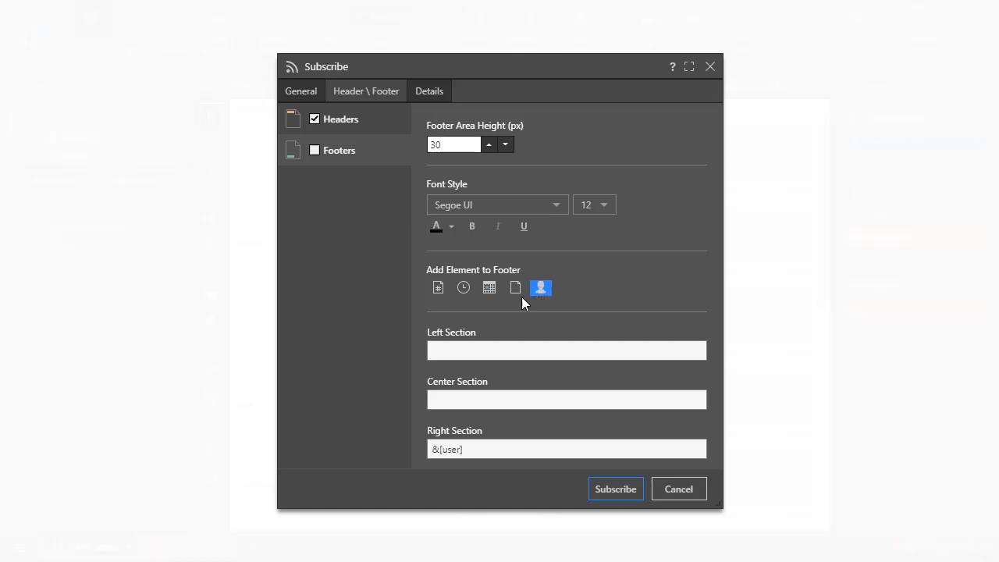
pyautogui.click(314, 150)
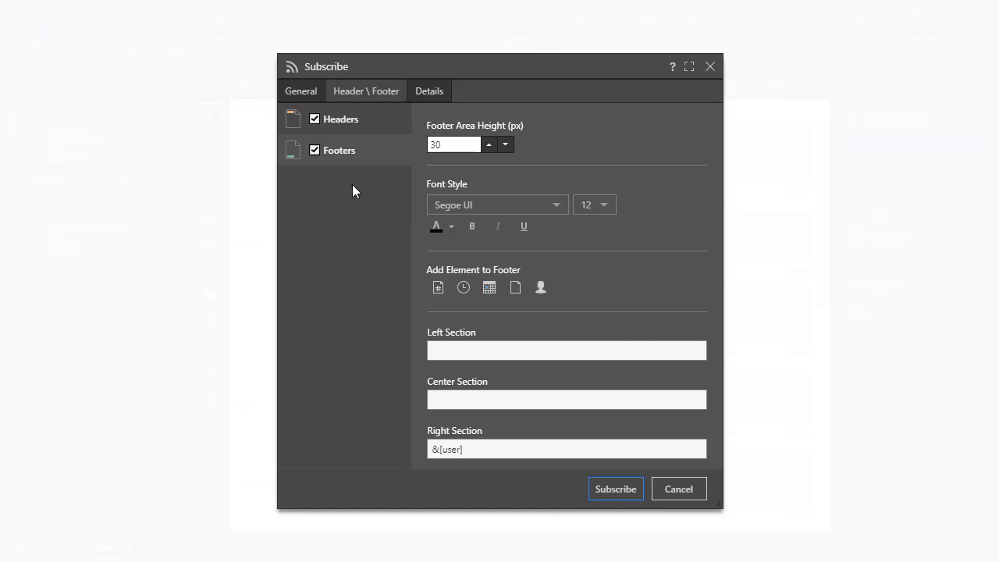
# - Review the subscription's name, message and preset run frequencies in its details
pyautogui.click(431, 92)
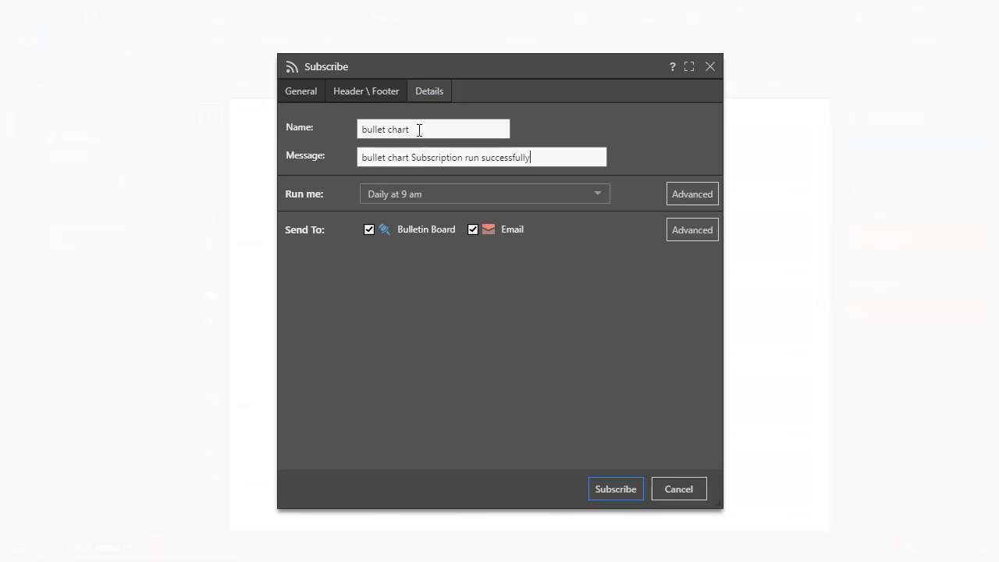
pyautogui.moveTo(419, 130); pyautogui.dragTo(348, 133)
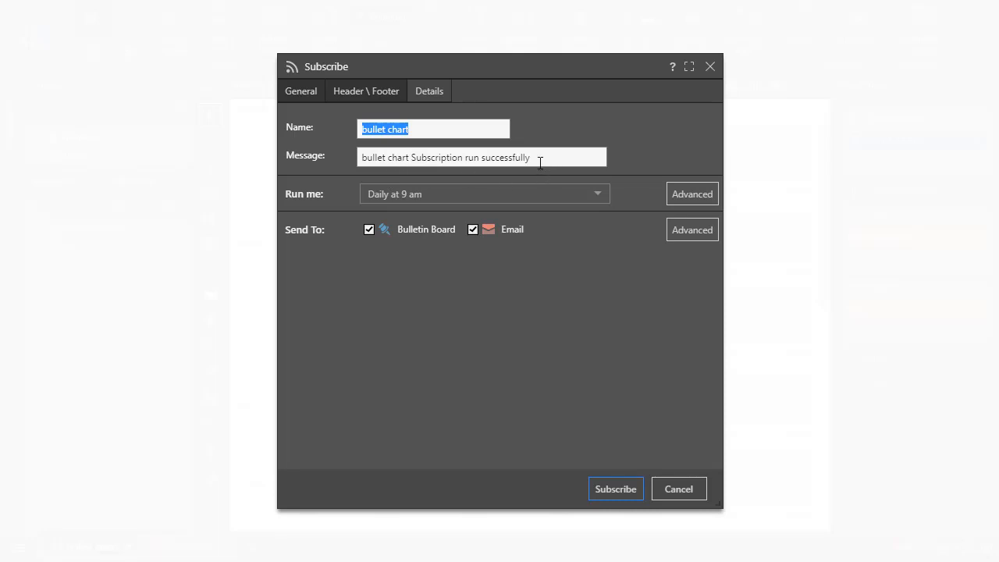
pyautogui.moveTo(540, 160); pyautogui.dragTo(370, 263)
pyautogui.click(422, 376)
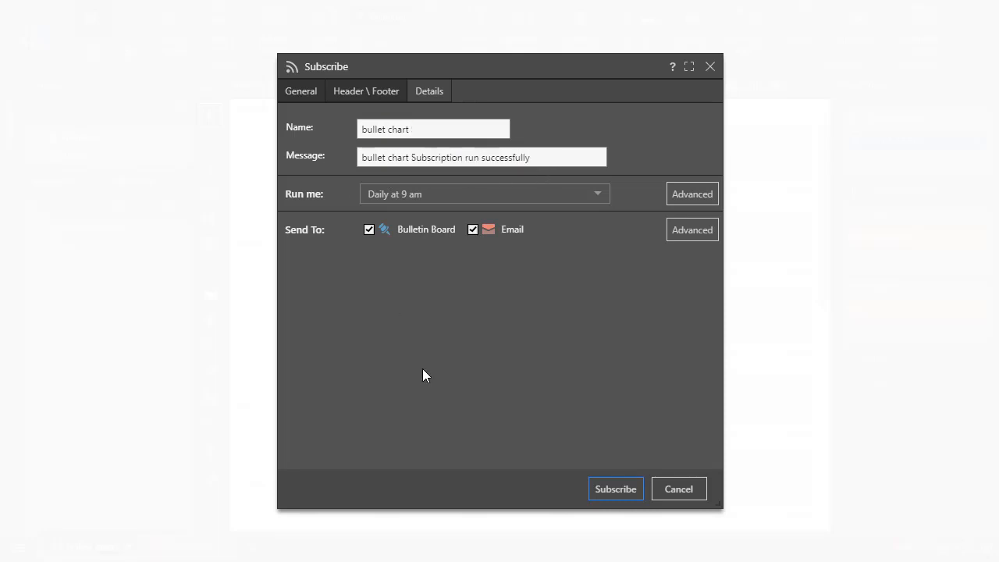
pyautogui.click(416, 204)
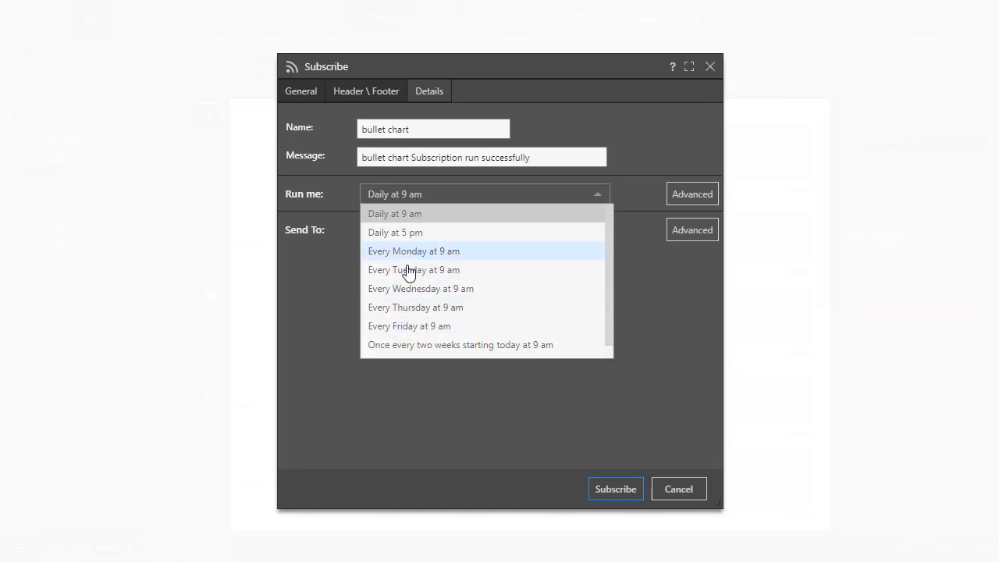
pyautogui.scroll(-1, 415, 290)
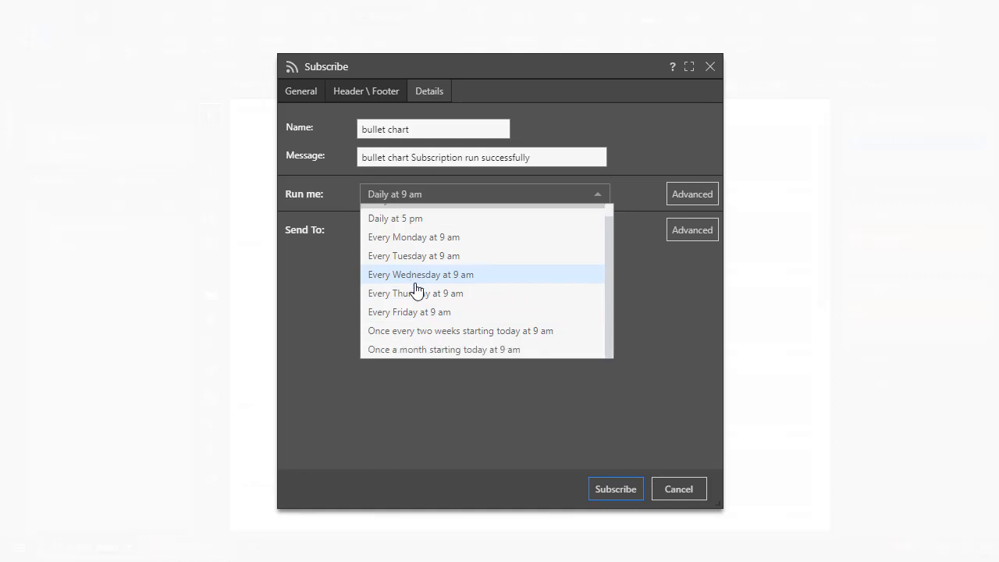
pyautogui.click(666, 319)
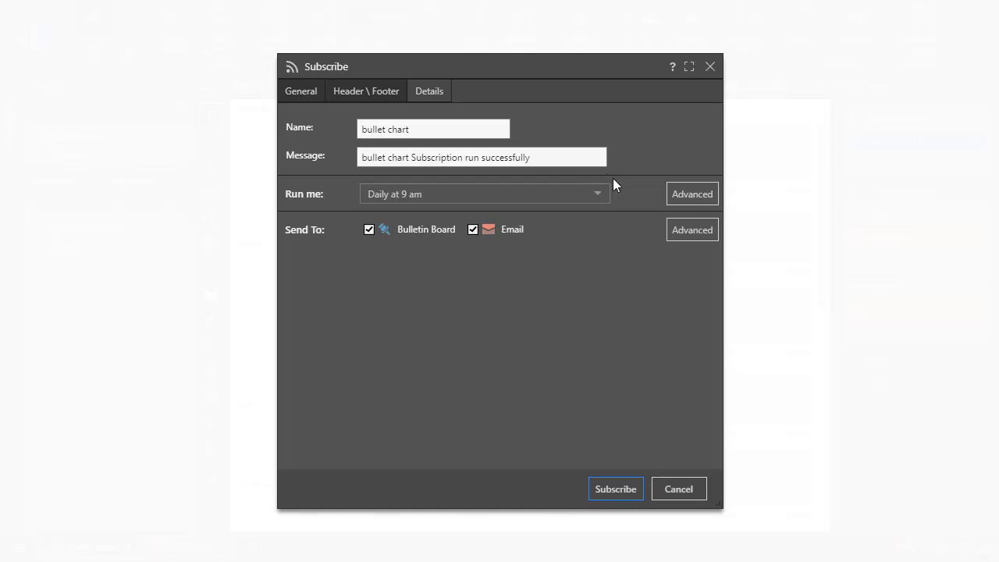
# - Switch to advanced scheduling and set a weekly recurrence every 4 weeks with Run Now enabled
pyautogui.click(682, 194)
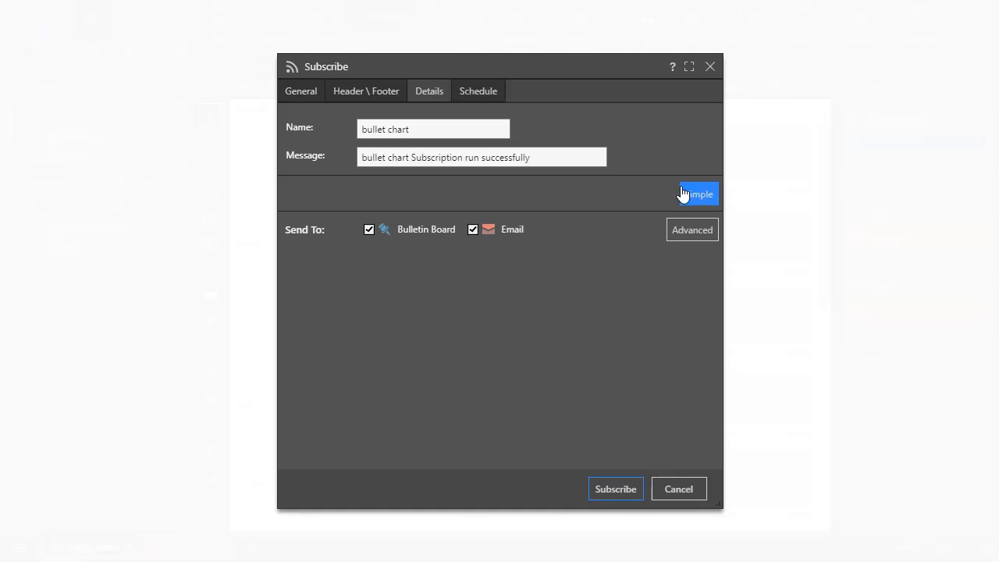
pyautogui.click(487, 91)
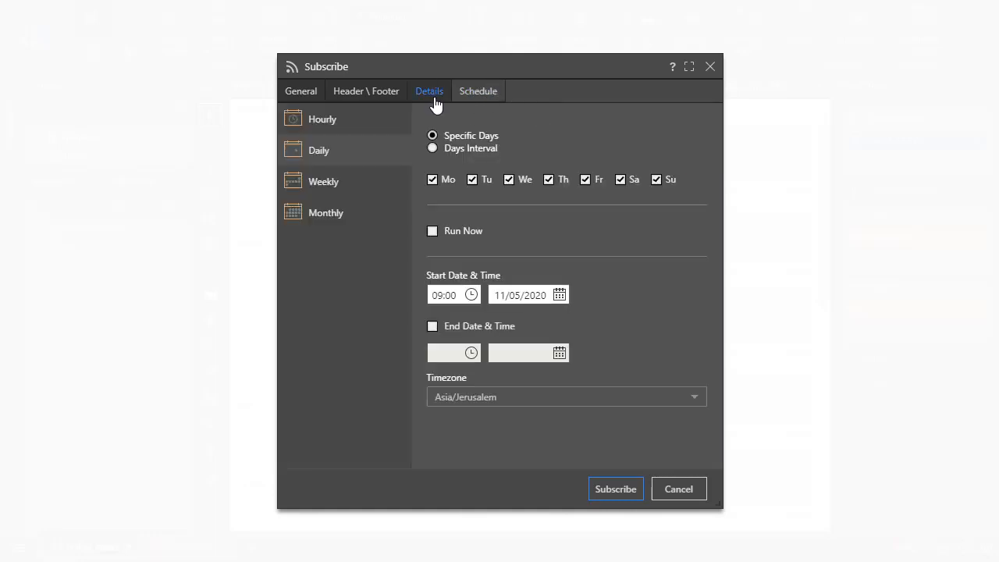
pyautogui.click(351, 117)
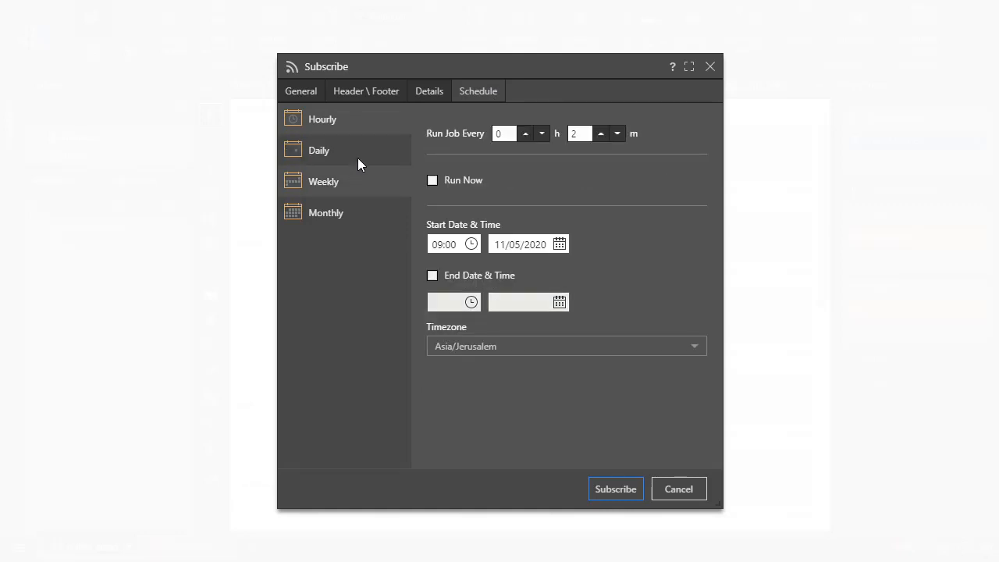
pyautogui.click(359, 158)
pyautogui.click(369, 187)
pyautogui.click(374, 219)
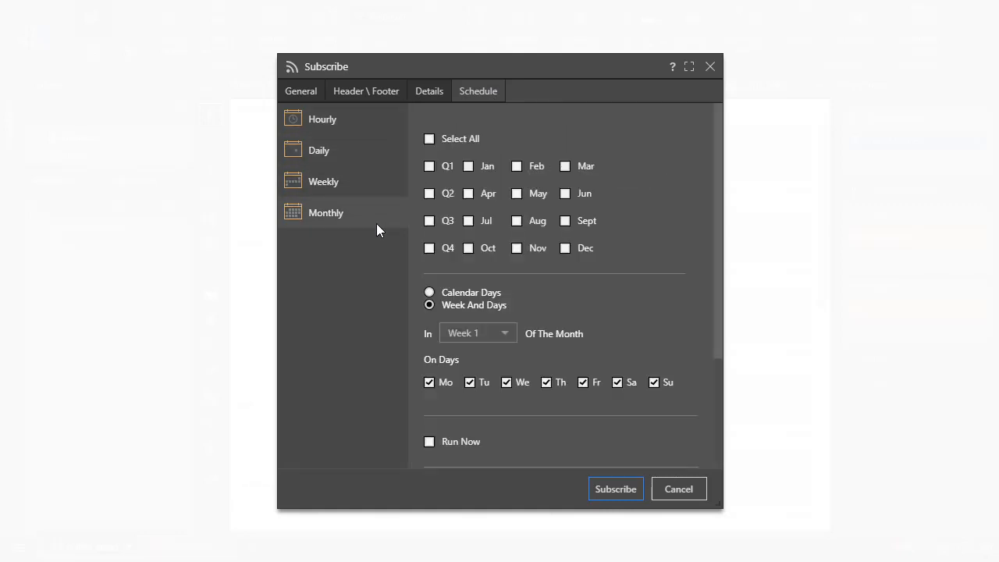
pyautogui.click(351, 194)
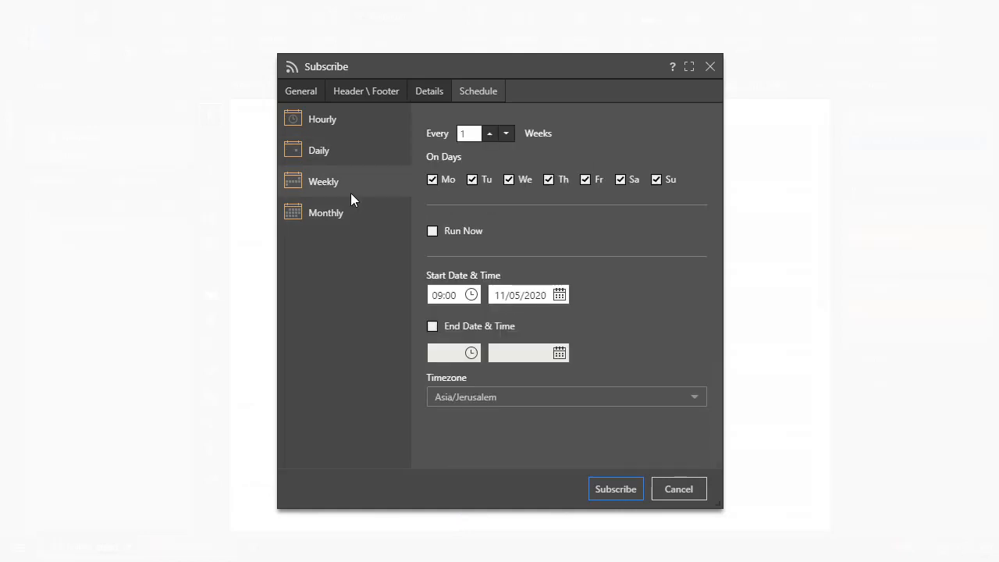
pyautogui.write('4')
pyautogui.click(432, 234)
# - Enable an end date for the schedule and set it to 02/28/2021
pyautogui.click(432, 327)
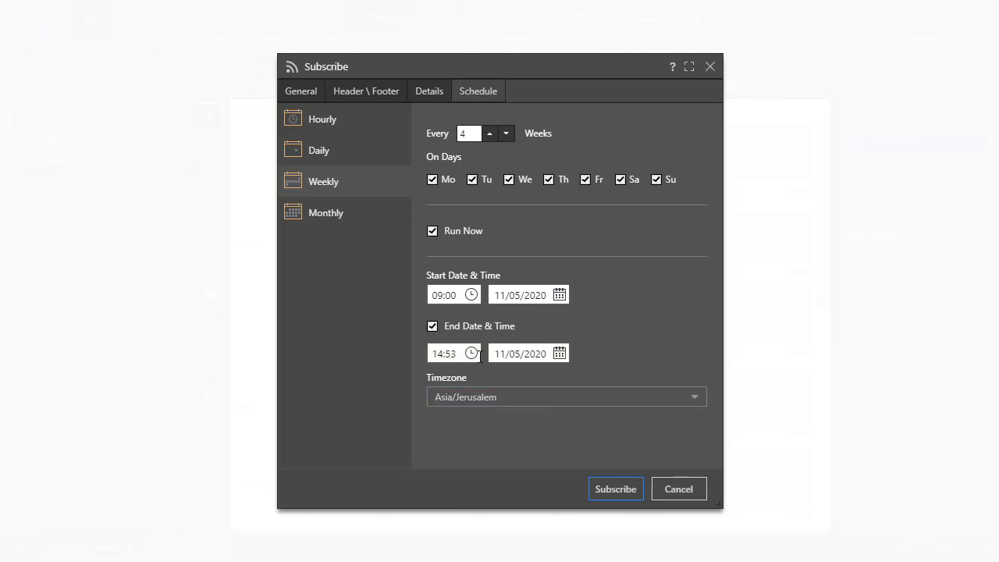
pyautogui.click(561, 353)
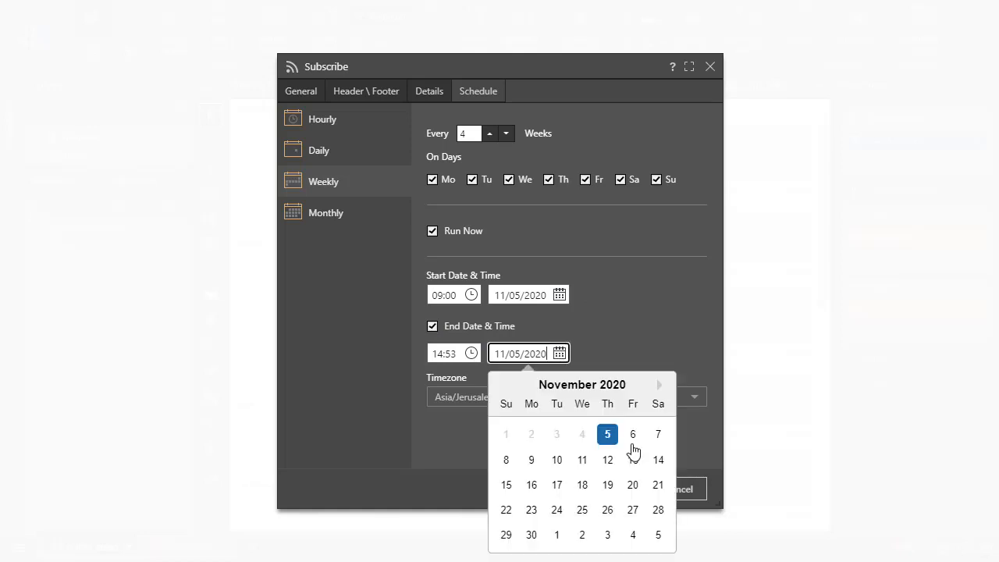
pyautogui.click(658, 384)
pyautogui.click(659, 384)
pyautogui.click(658, 386)
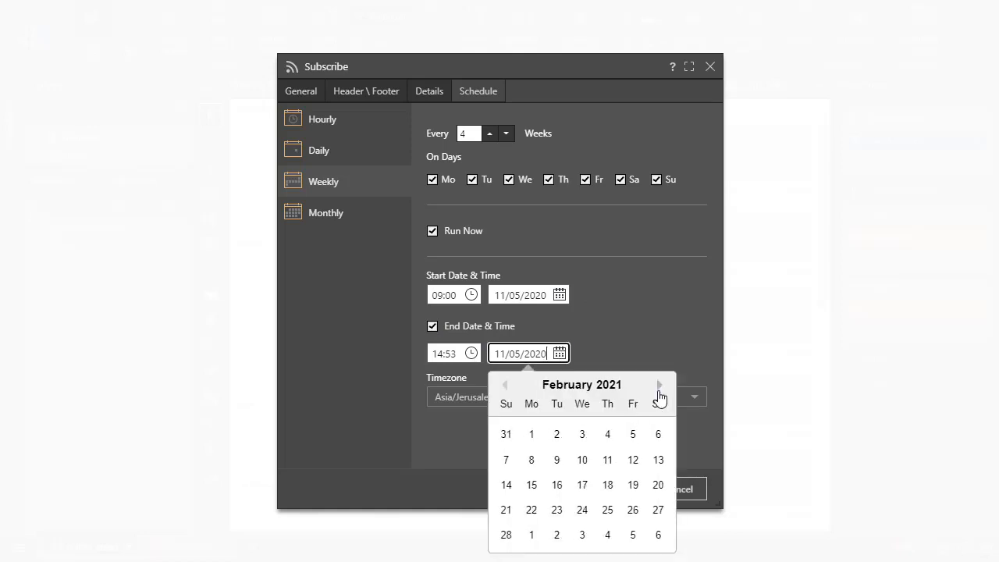
pyautogui.click(509, 534)
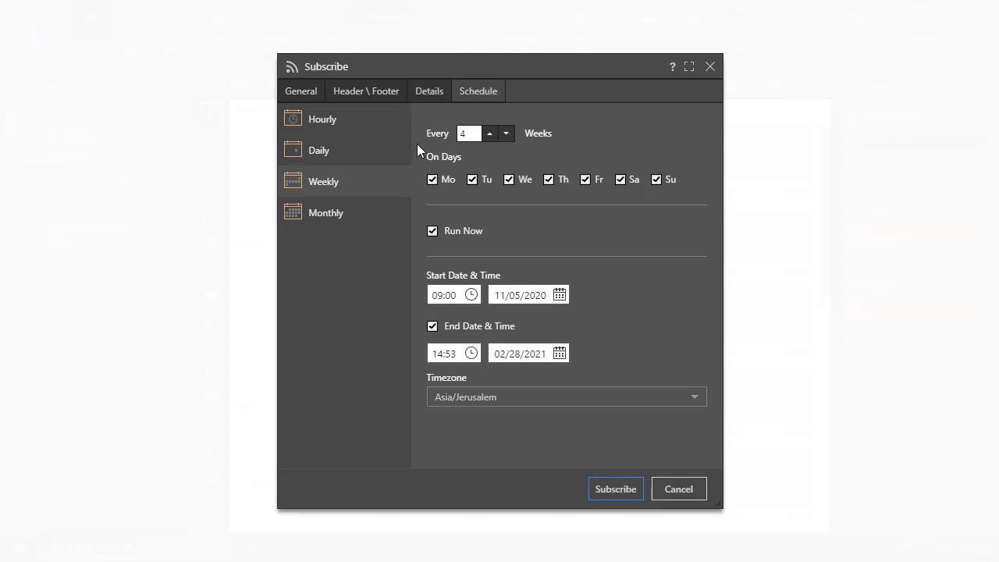
# - Switch to advanced distribution and give the Admin role access to the Bulletin Board content
pyautogui.click(436, 99)
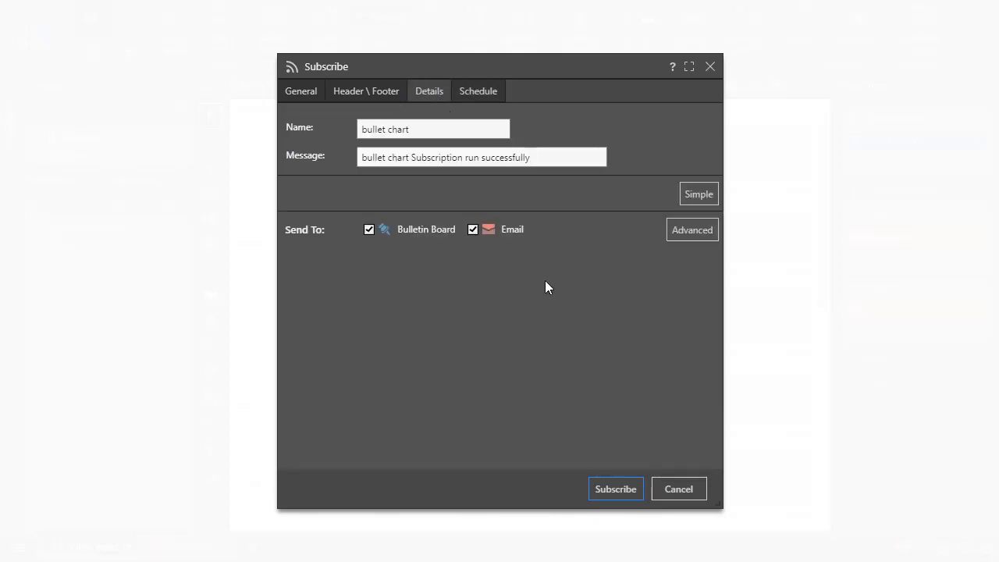
pyautogui.click(690, 239)
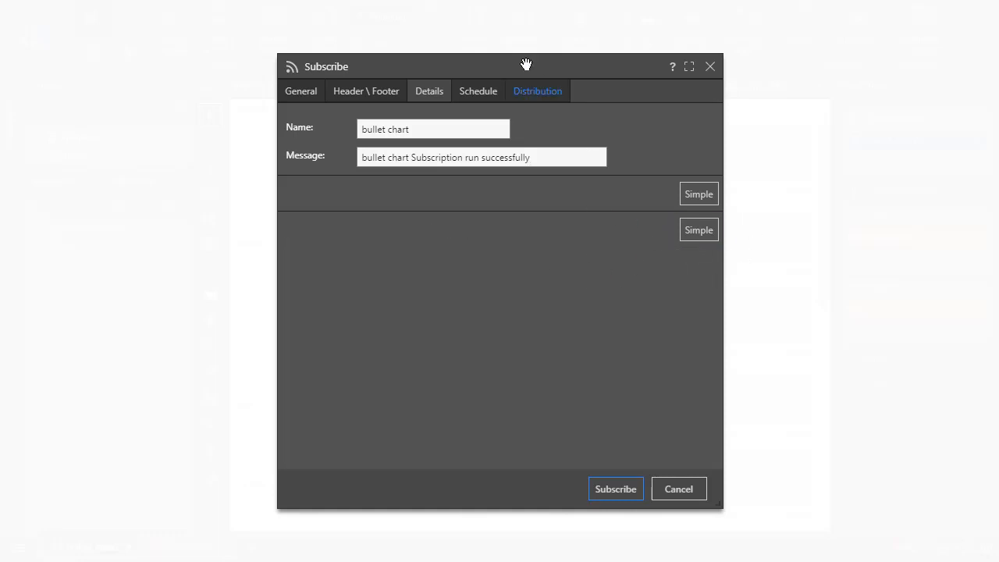
pyautogui.click(519, 94)
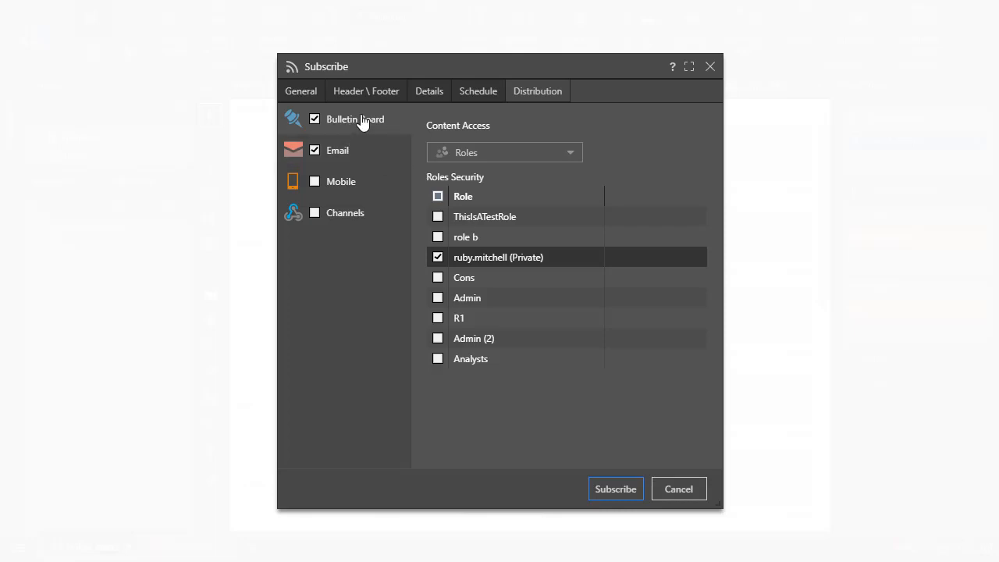
pyautogui.click(530, 156)
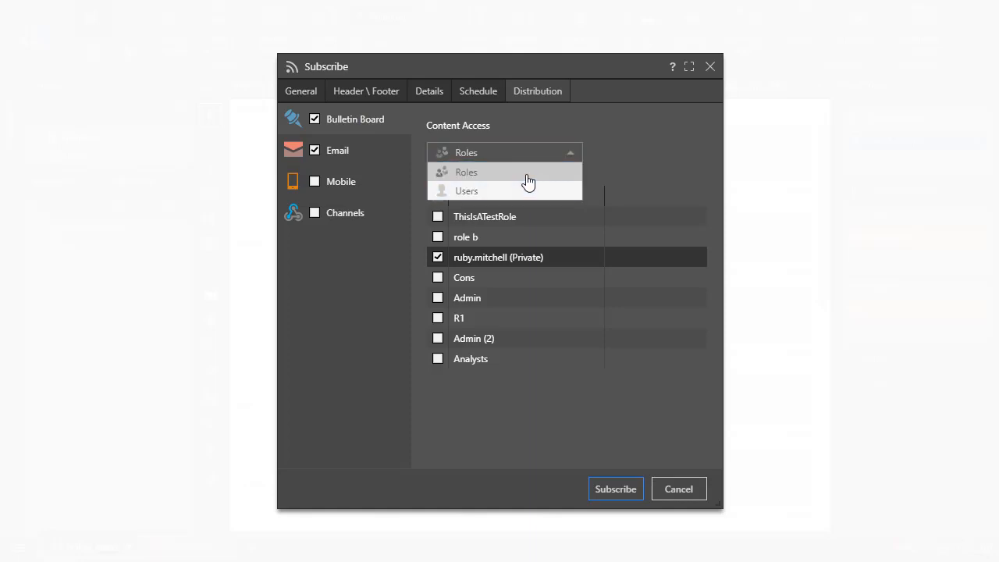
pyautogui.click(529, 190)
pyautogui.click(531, 157)
pyautogui.click(522, 171)
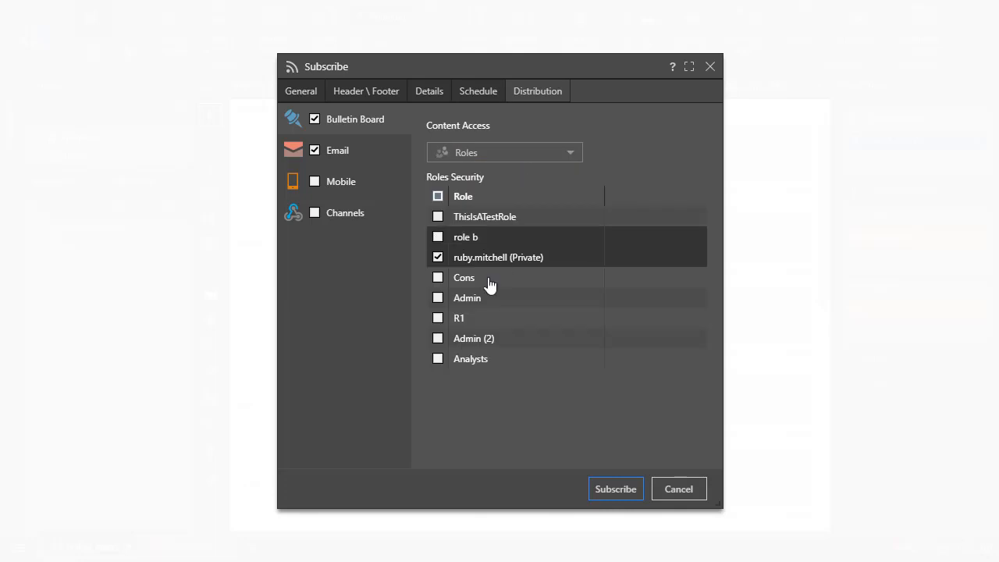
pyautogui.click(437, 300)
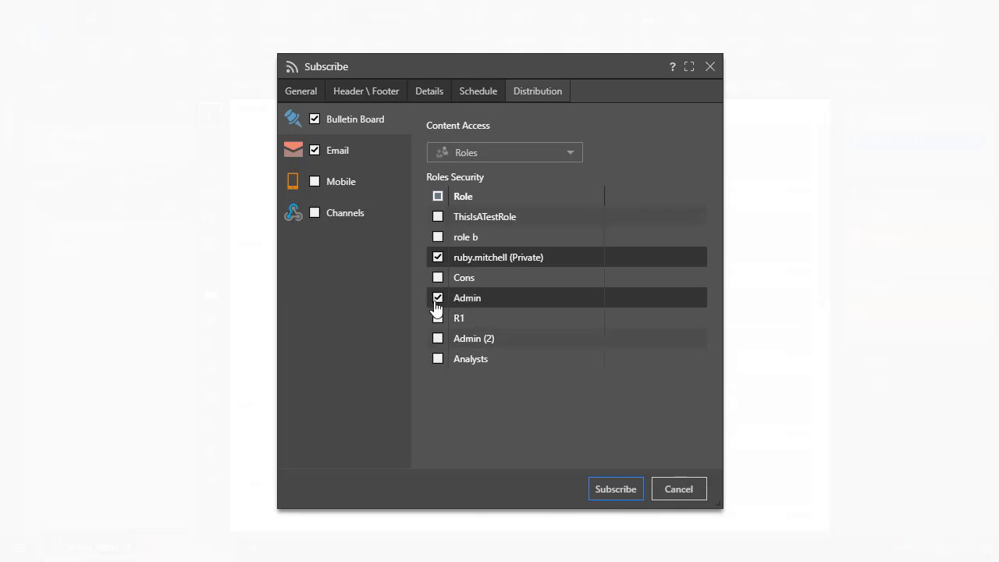
# - Turn Bulletin Board delivery off and back on, and do the same with Email delivery
pyautogui.click(338, 155)
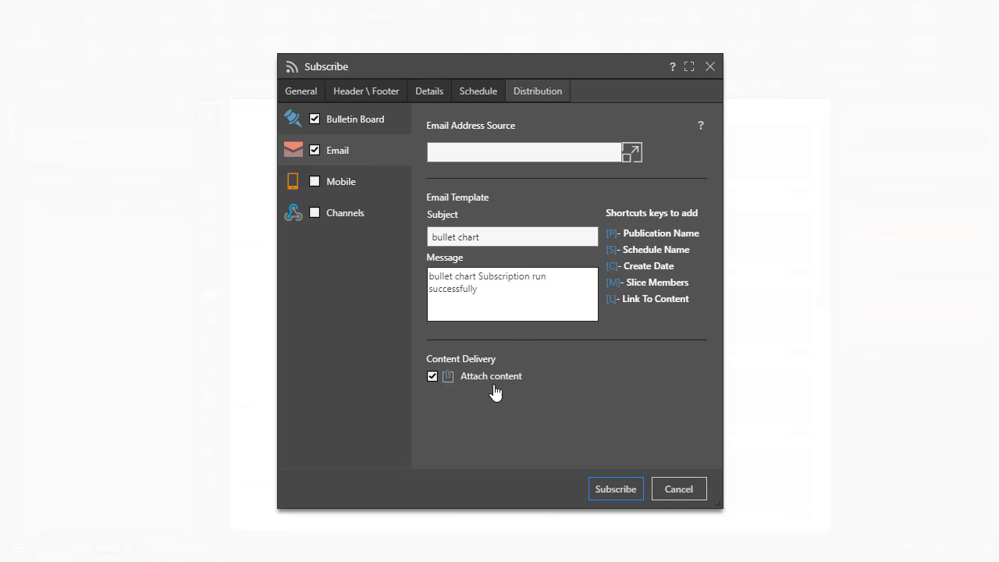
pyautogui.click(315, 122)
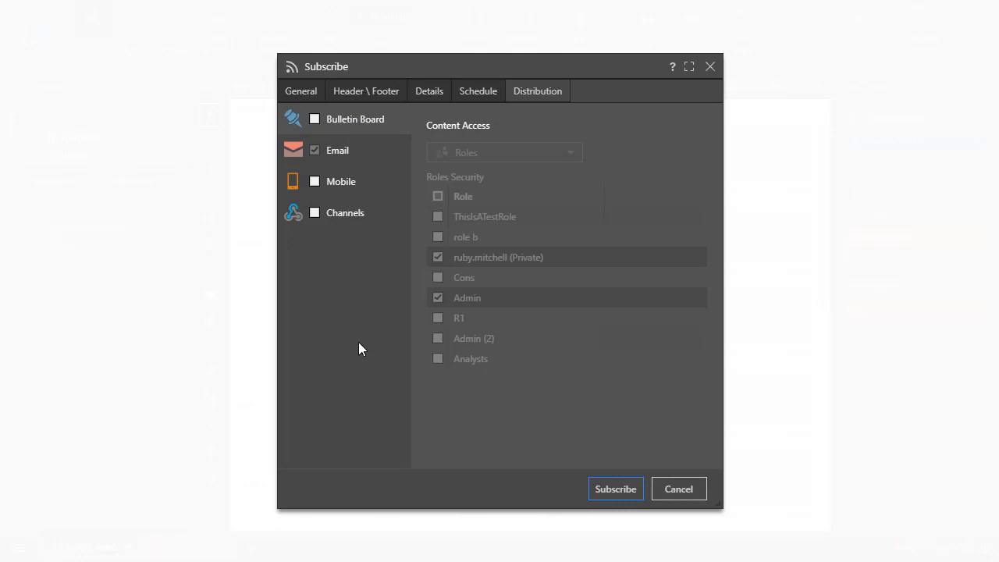
pyautogui.click(351, 149)
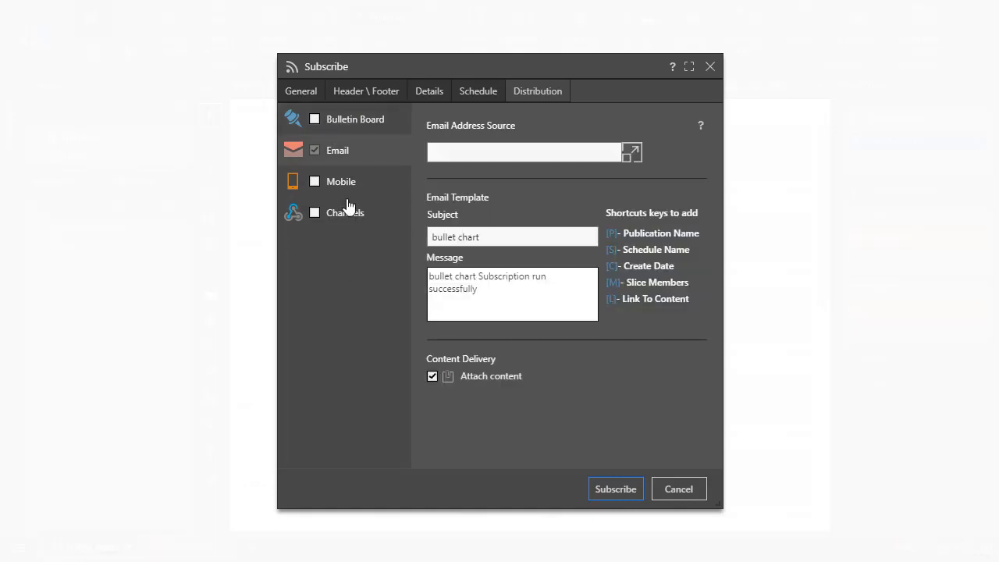
pyautogui.click(316, 121)
pyautogui.click(318, 155)
pyautogui.click(326, 128)
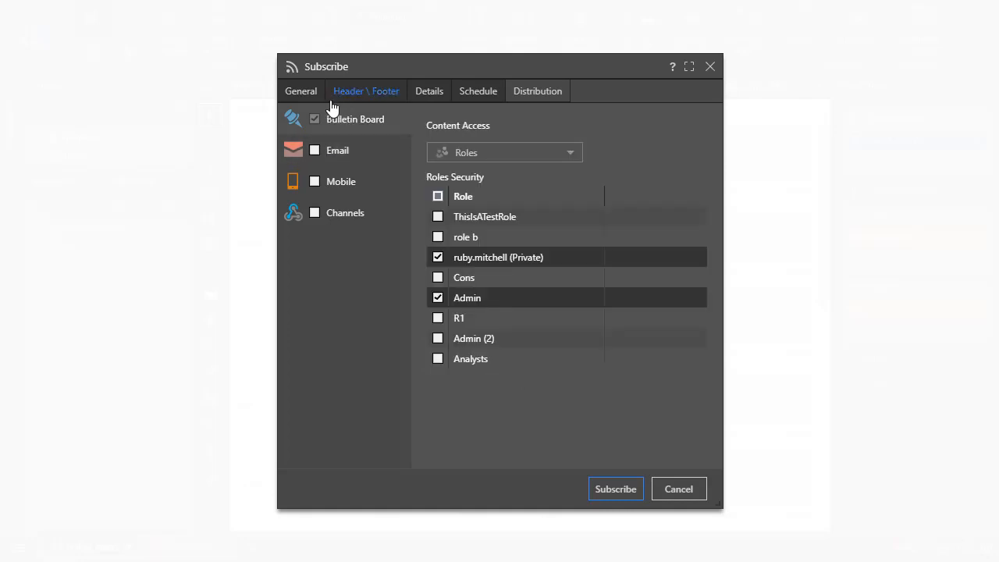
pyautogui.click(316, 151)
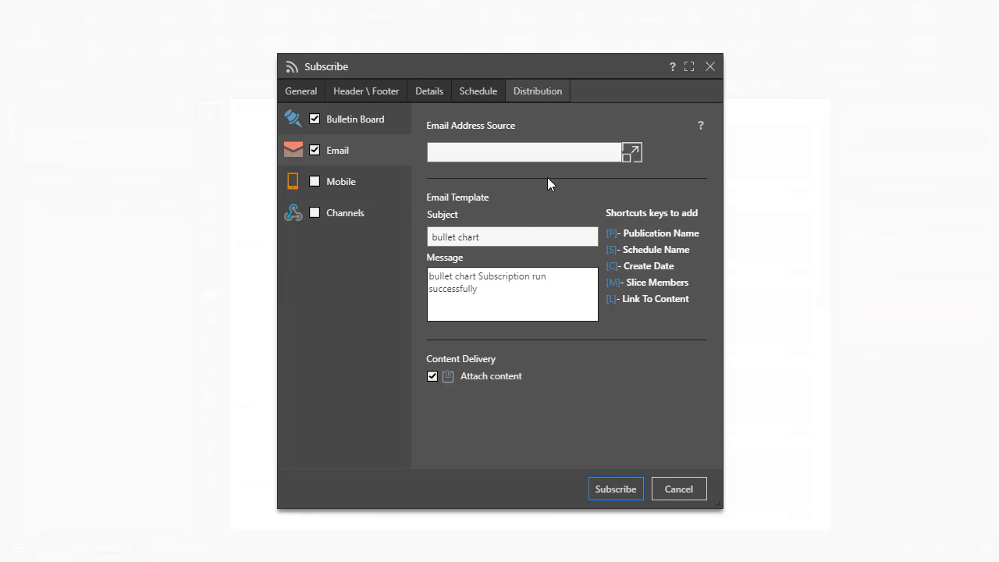
# - Add the recipient's email address as the Email Address Source for the subscription's email delivery
pyautogui.click(636, 158)
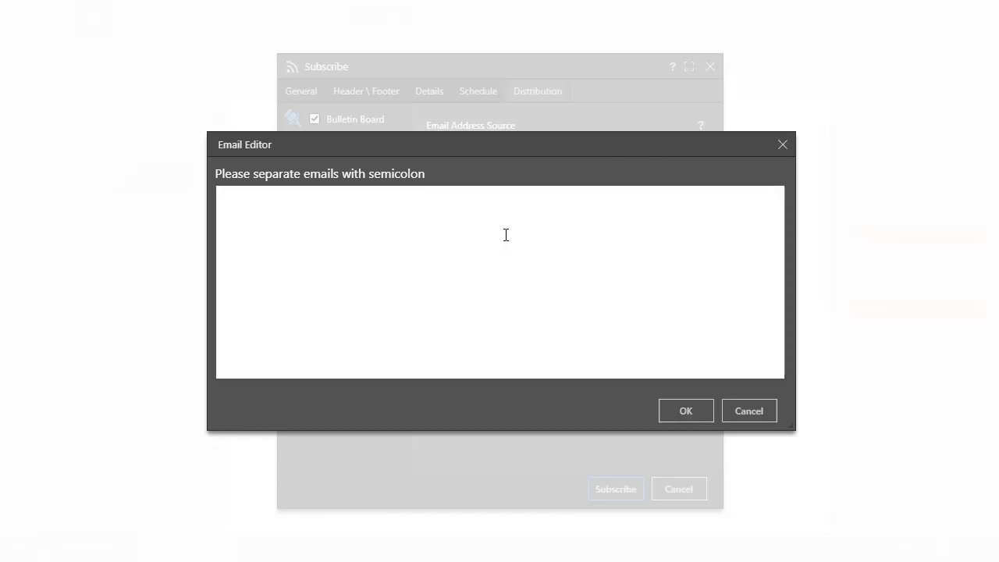
pyautogui.click(539, 205)
pyautogui.hotkey('ctrl', 'v')
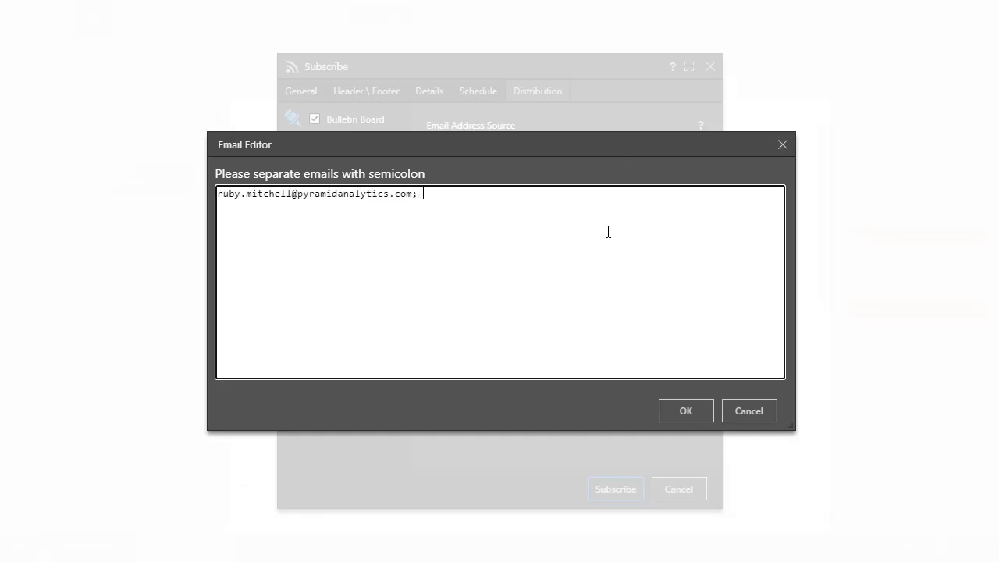
pyautogui.write(';')
pyautogui.hotkey('ctrl', 'v')
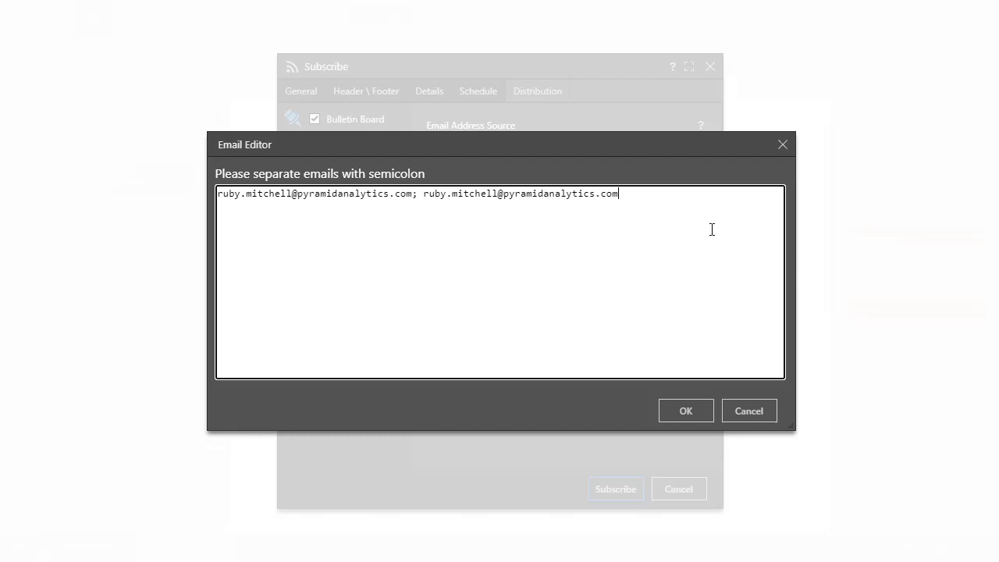
pyautogui.hotkey('ctrl', 'z')
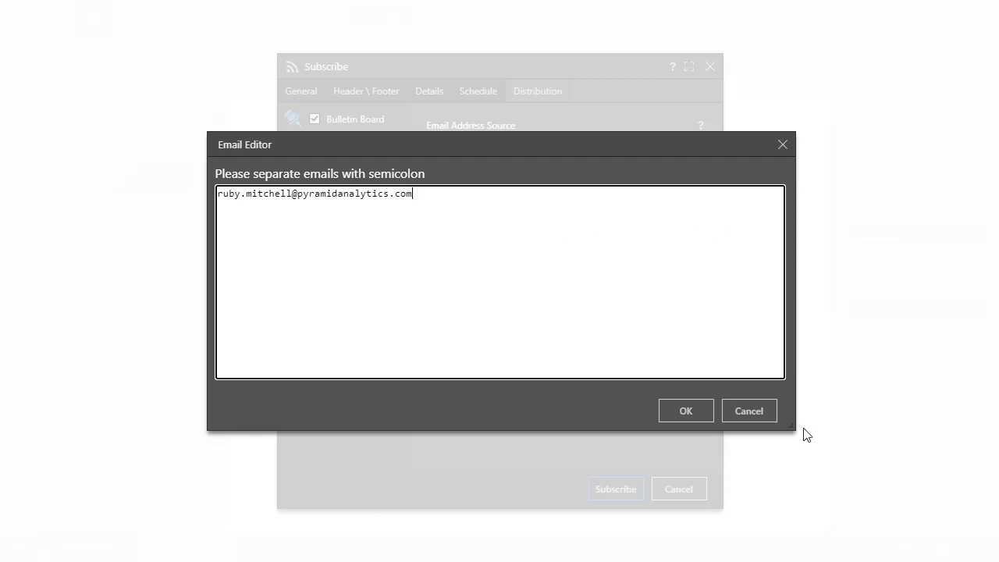
pyautogui.click(692, 415)
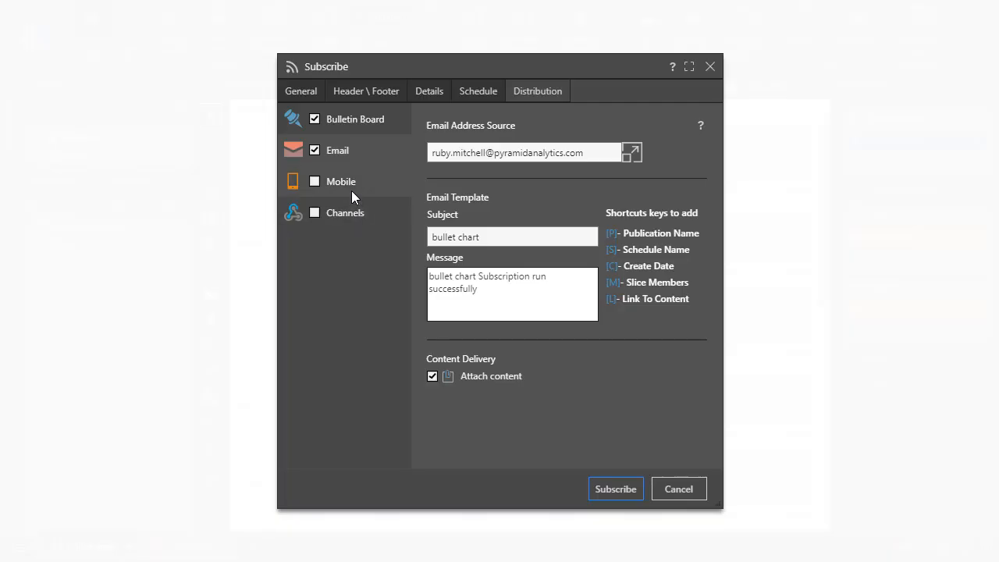
# - Enable Mobile delivery for the subscription and look through the list of SMS recipients
pyautogui.click(351, 192)
pyautogui.click(316, 182)
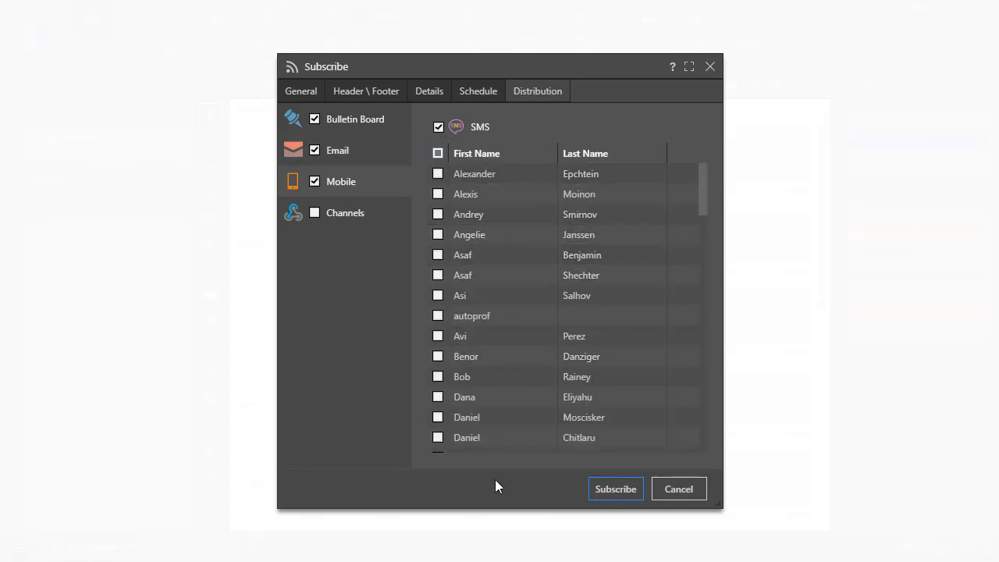
pyautogui.scroll(-9, 477, 390)
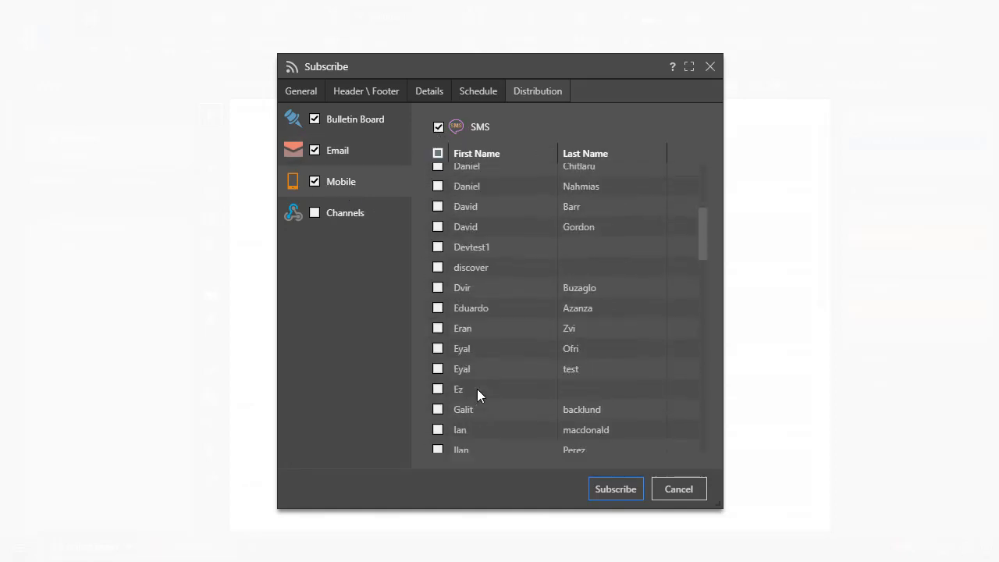
pyautogui.scroll(-12, 479, 391)
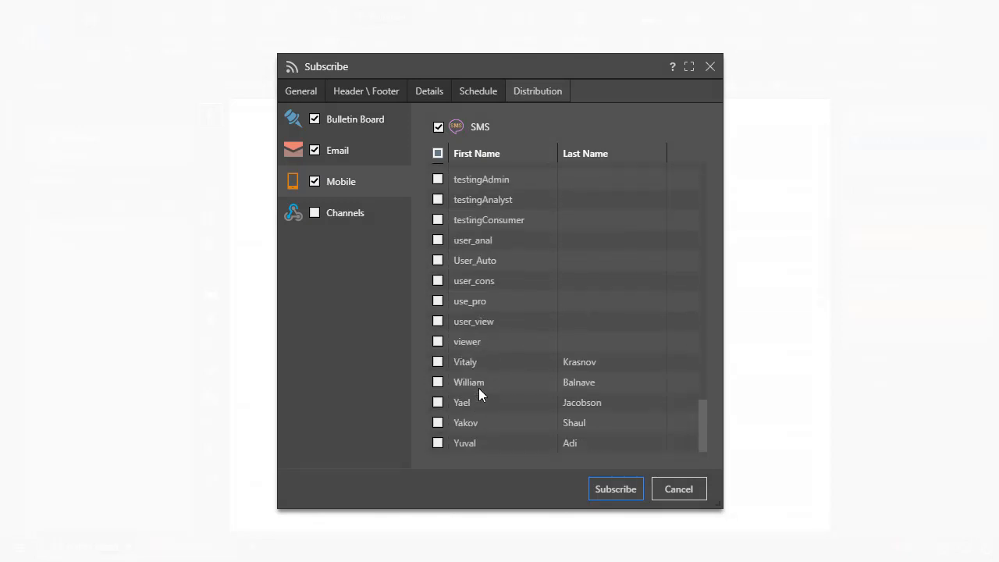
pyautogui.scroll(3, 447, 277)
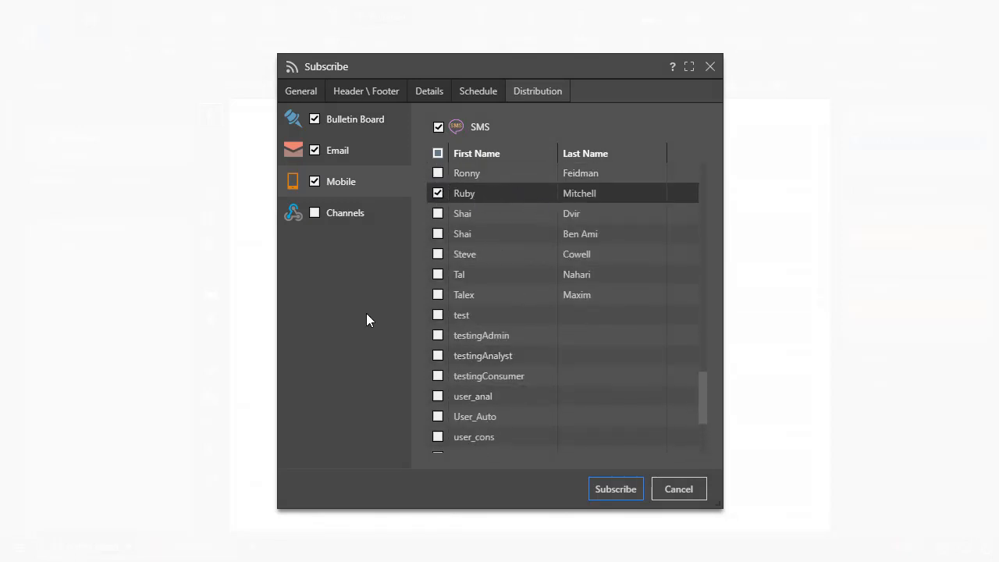
# - Enable Channels delivery with the Slack webhook in the second row of the middle column, and create the subscription
pyautogui.click(314, 216)
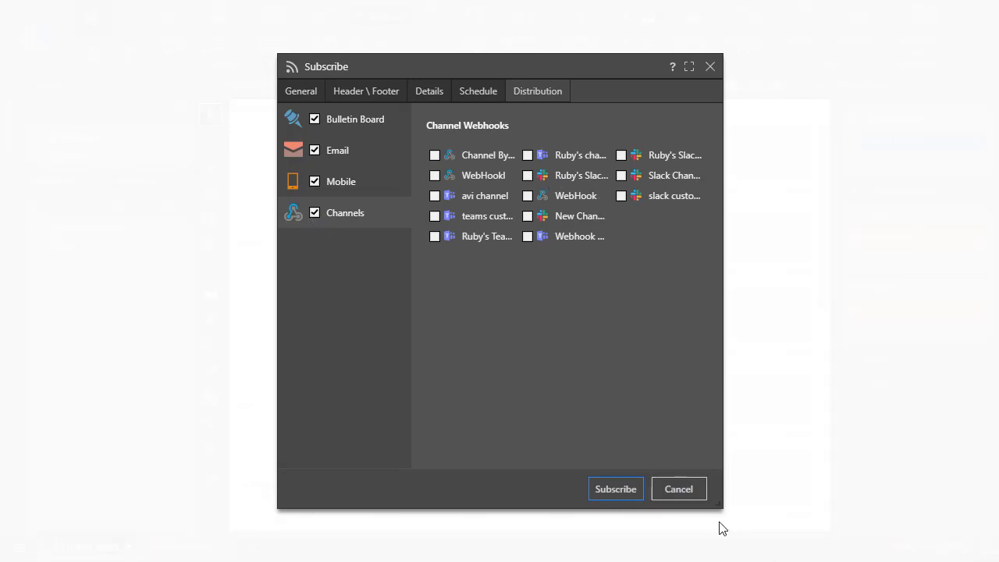
pyautogui.moveTo(719, 505); pyautogui.dragTo(771, 494)
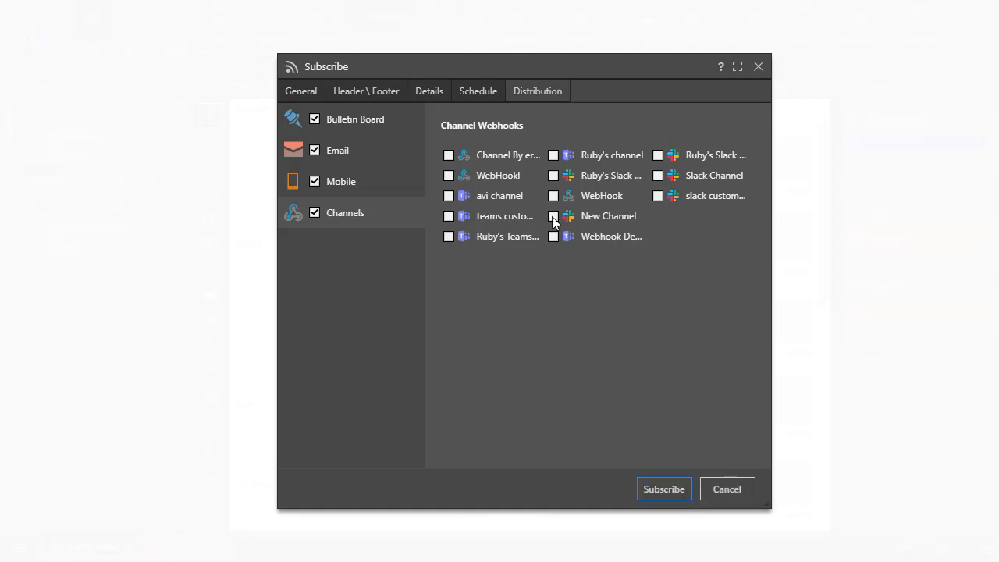
pyautogui.click(553, 178)
pyautogui.click(646, 492)
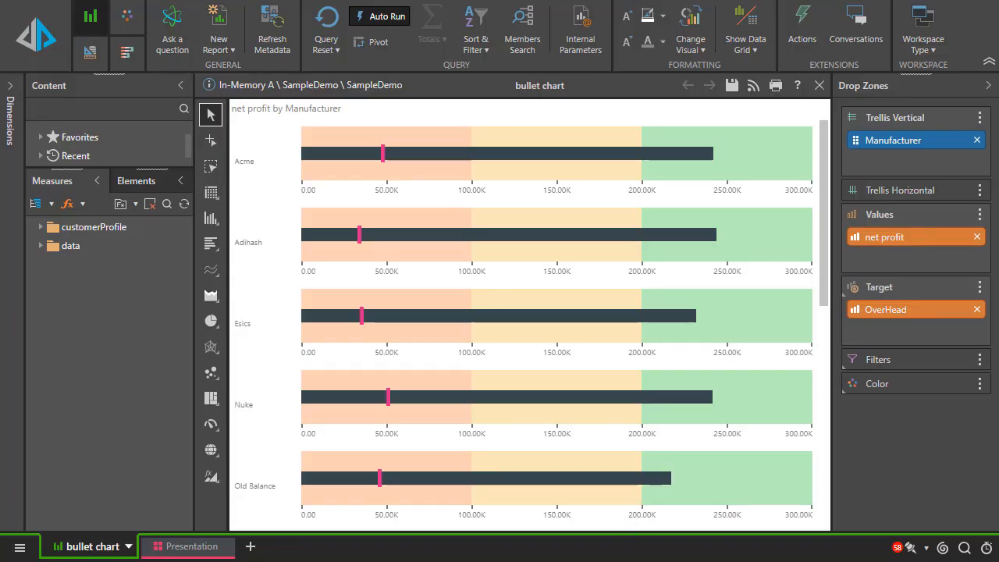
# - Open the Bulletin Board's subscriptions list and download the PDF of the most recent bullet chart run
pyautogui.click(910, 549)
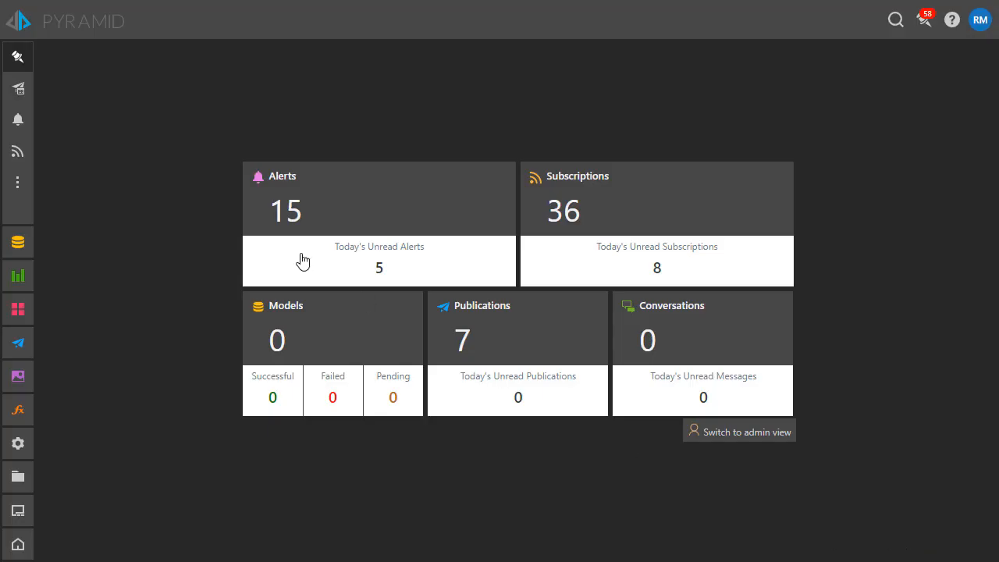
pyautogui.click(696, 201)
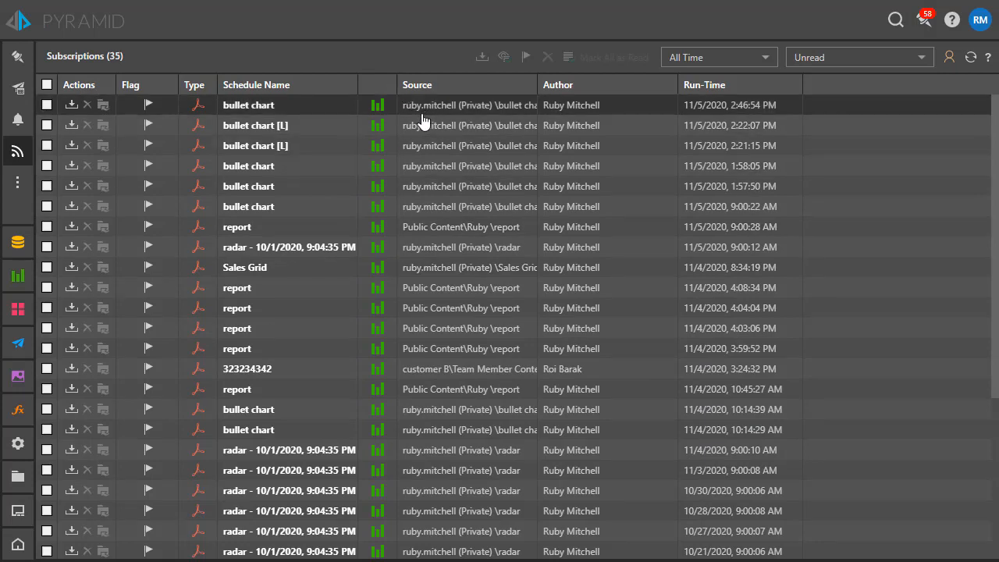
pyautogui.scroll(-3, 465, 476)
pyautogui.scroll(3, 475, 461)
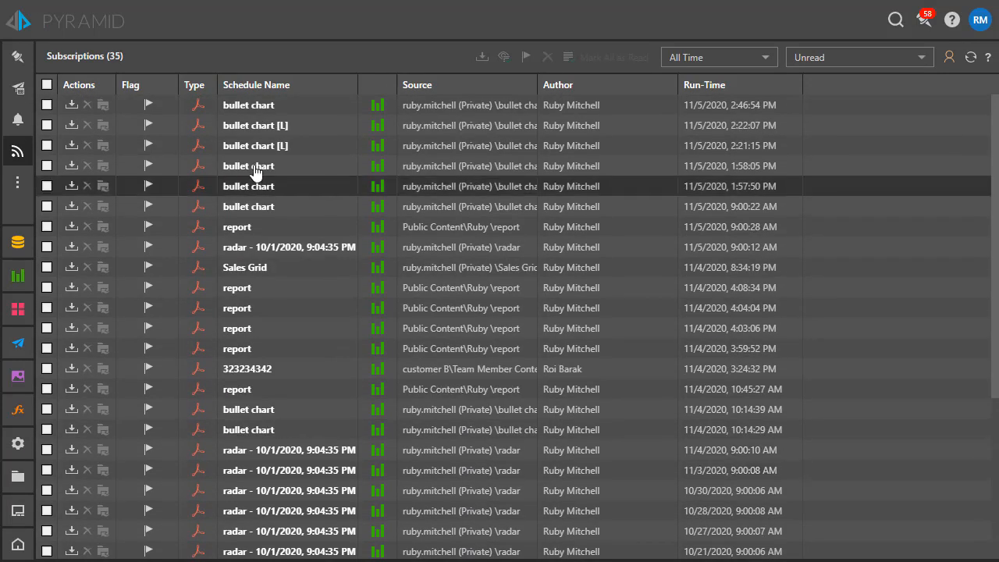
pyautogui.click(104, 109)
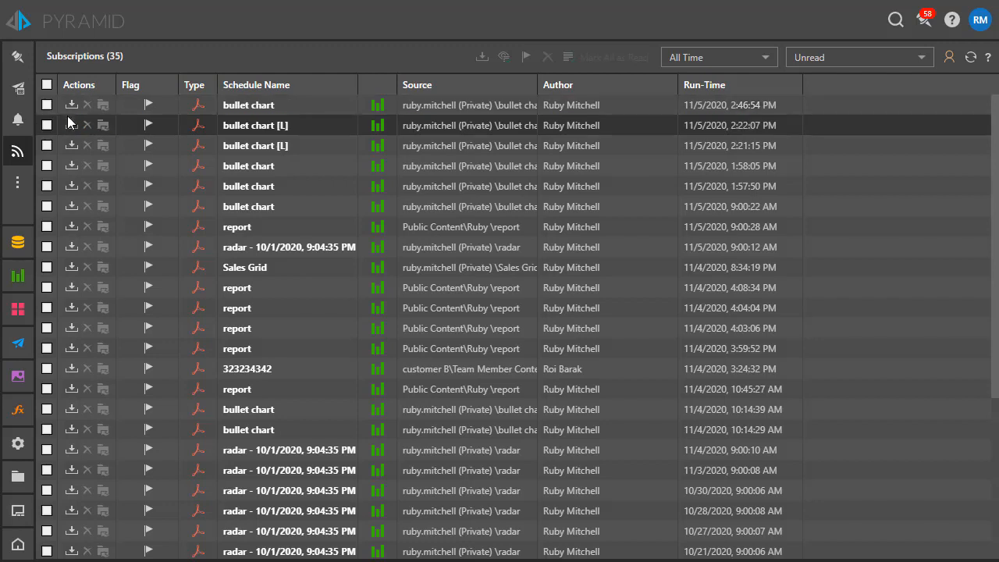
pyautogui.click(70, 109)
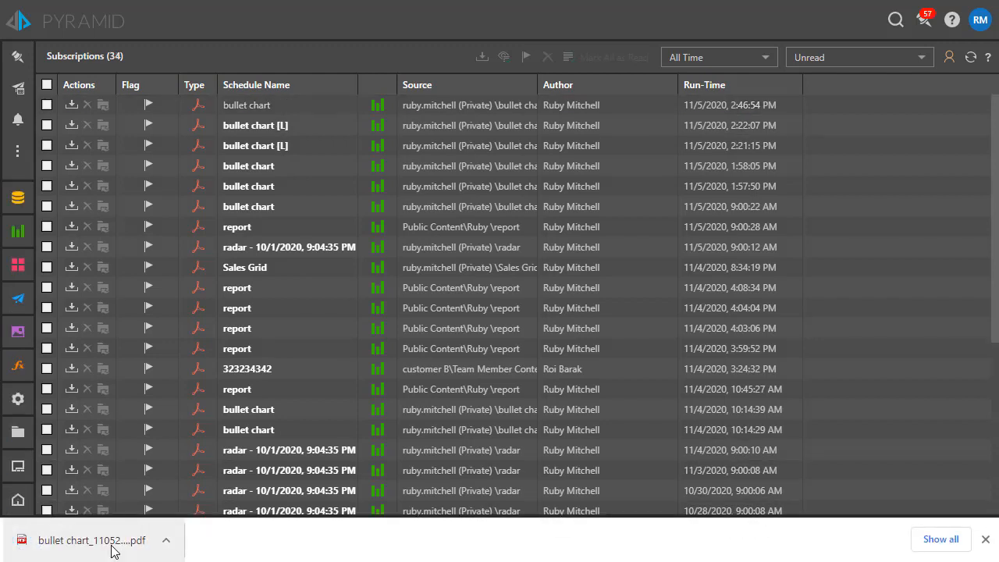
# - Open the downloaded bullet chart PDF and check its header, chart and footer
pyautogui.click(111, 540)
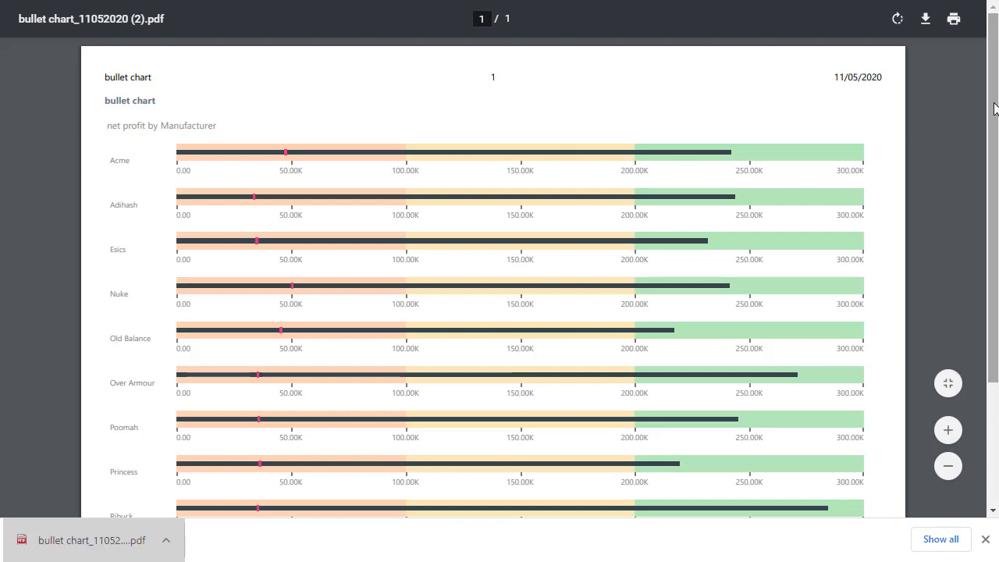
pyautogui.scroll(-3, 994, 125)
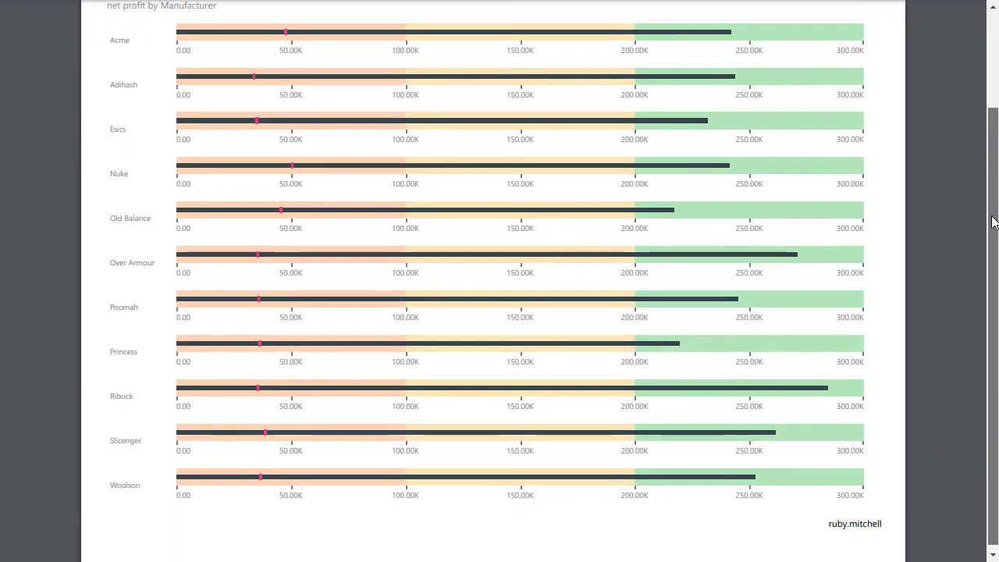
pyautogui.scroll(3, 994, 168)
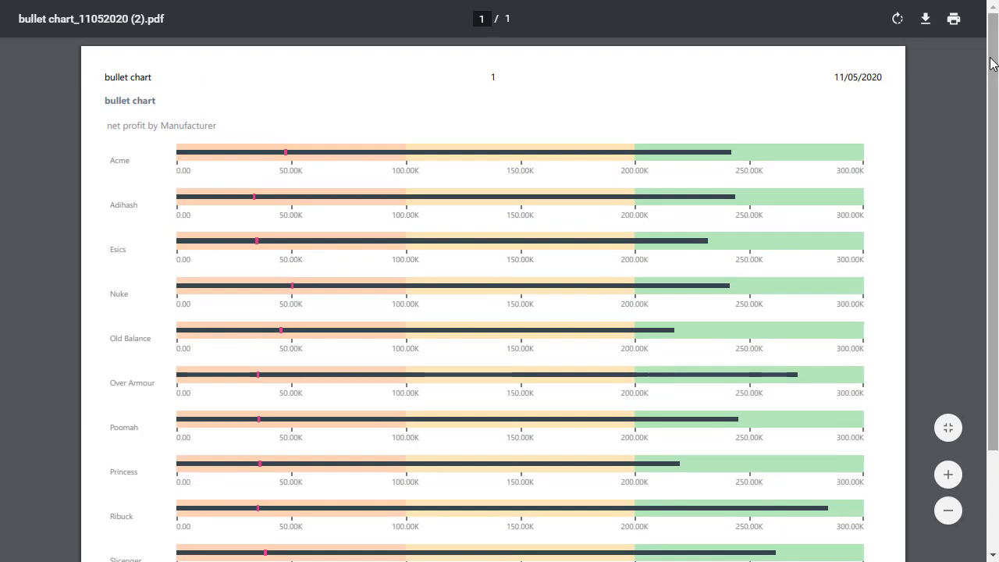
pyautogui.scroll(-3, 992, 62)
pyautogui.scroll(3, 993, 62)
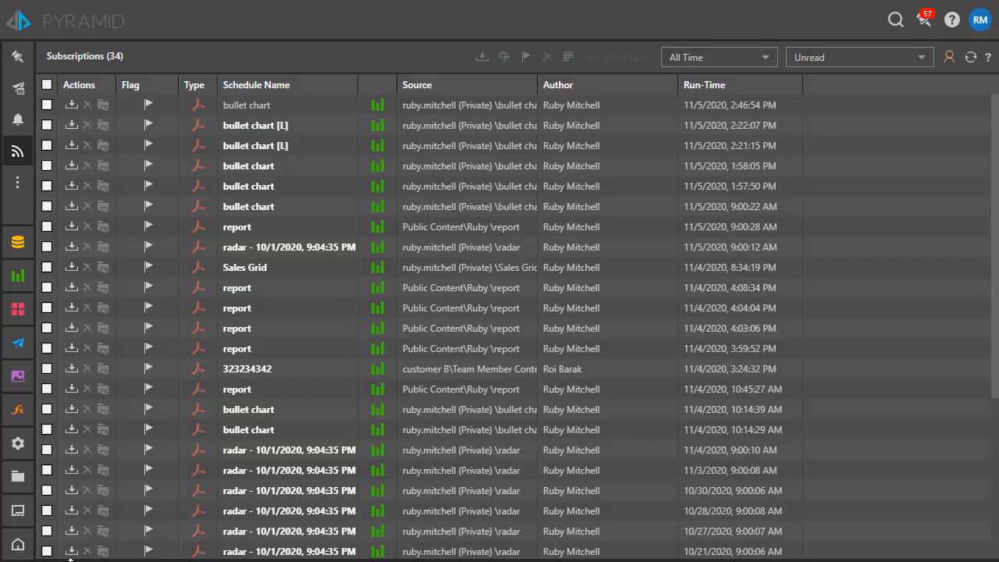
# - Switch to Mail to check the bullet chart email, and to Slack to check the newest webhook message in #budget
pyautogui.click(17, 511)
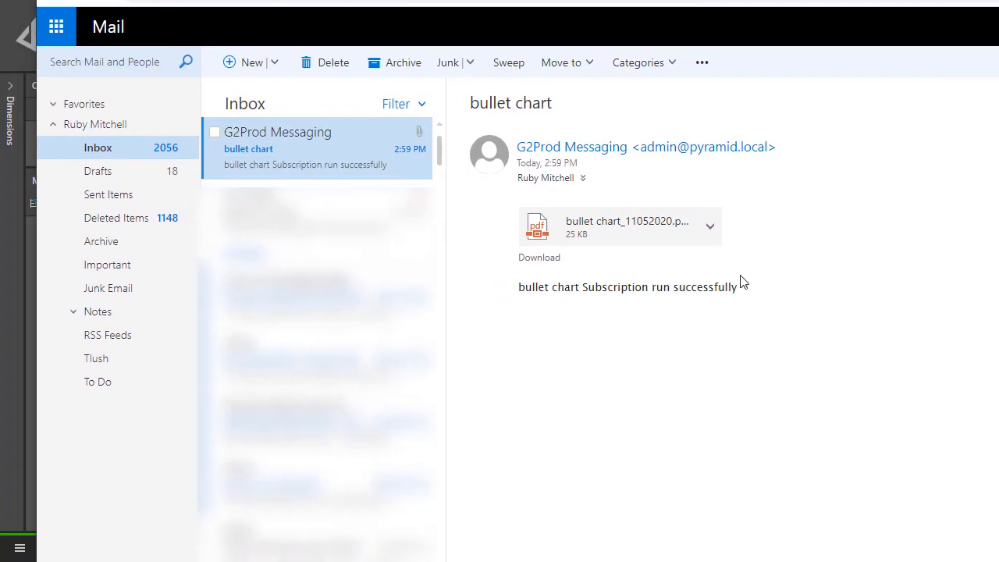
pyautogui.moveTo(738, 287); pyautogui.dragTo(508, 298)
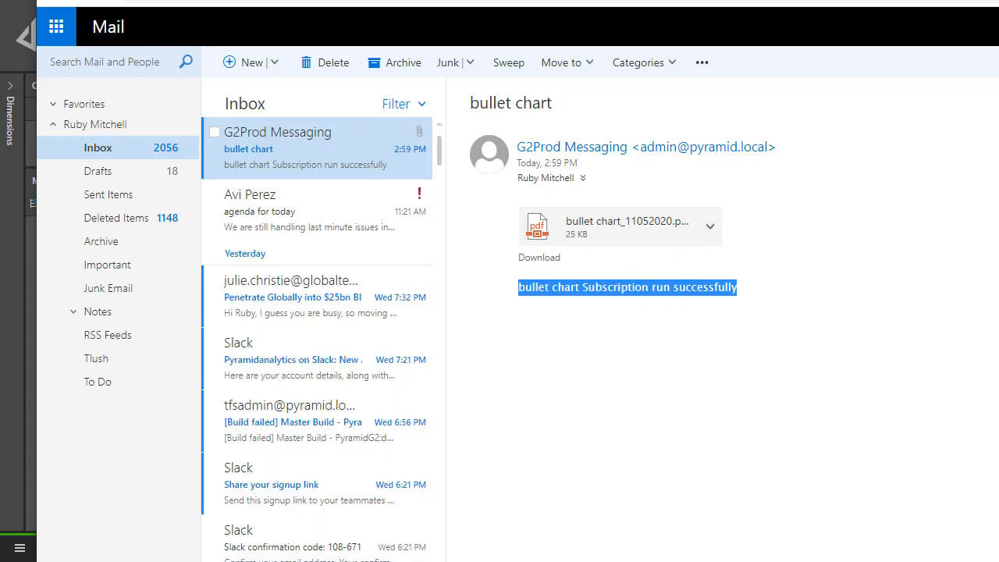
pyautogui.click(101, 1)
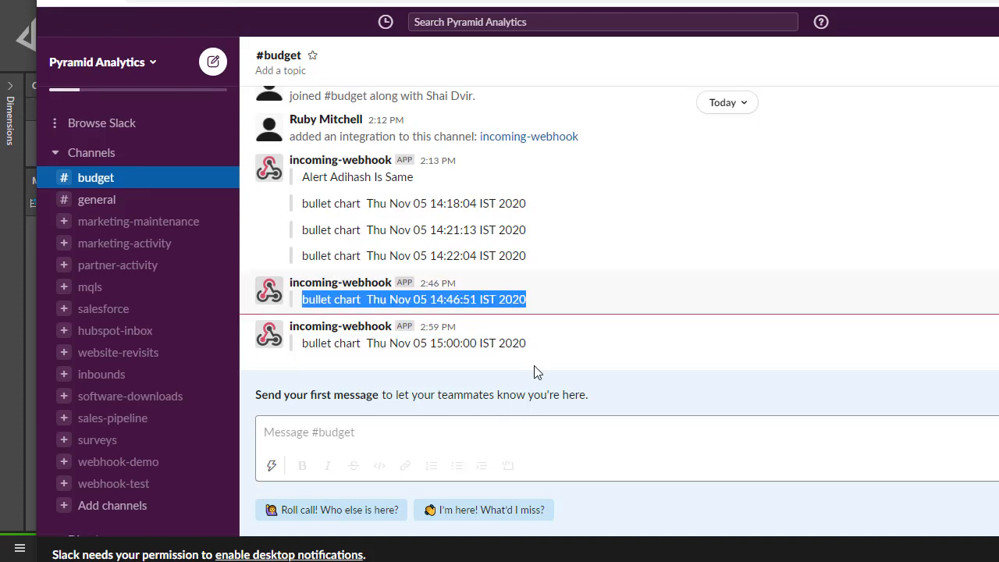
pyautogui.moveTo(537, 346); pyautogui.dragTo(303, 345)
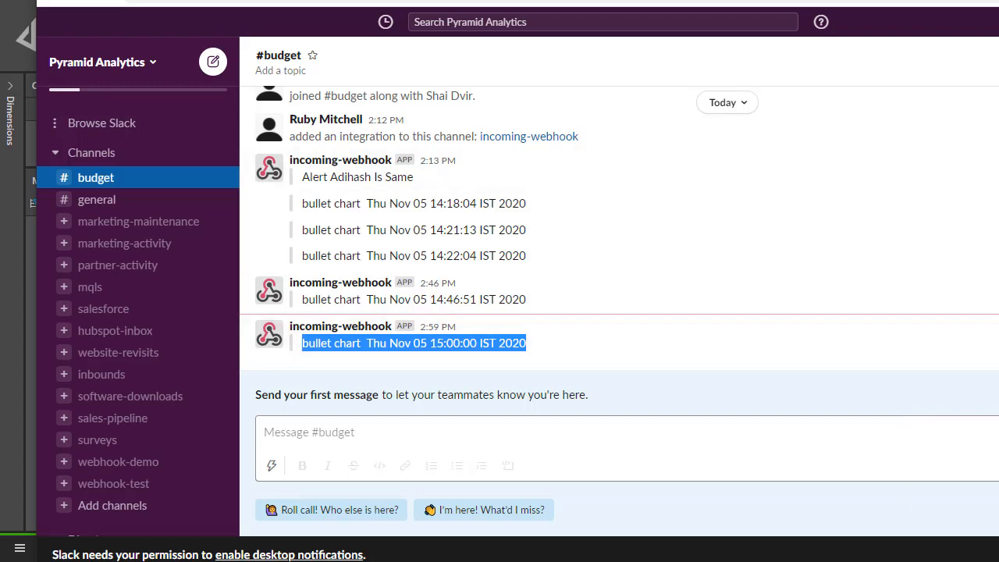
# - Switch back to Pyramid, show the Presentation in its runtime view, and start a new subscription for it
pyautogui.hotkey('alt', 'Tab')
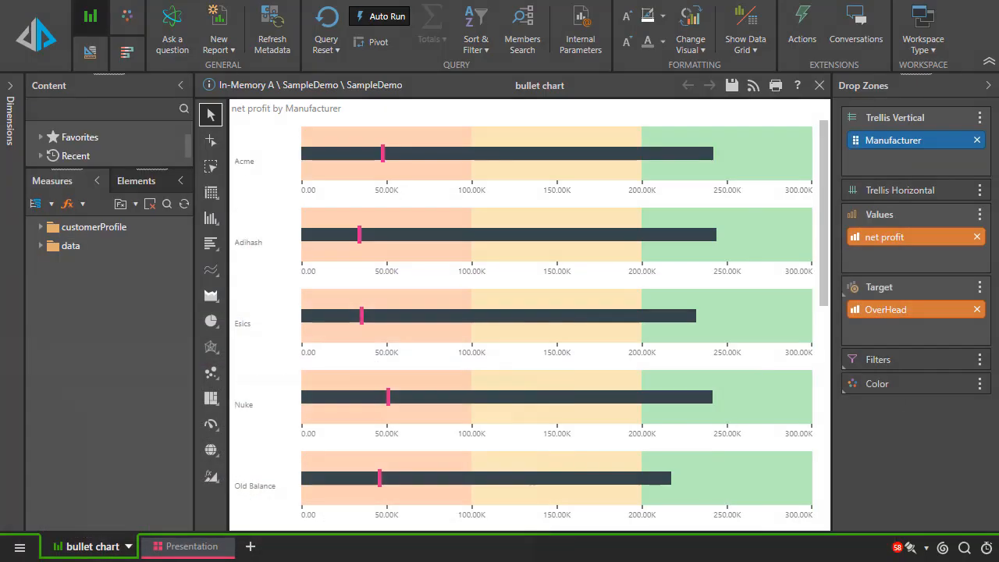
pyautogui.click(194, 546)
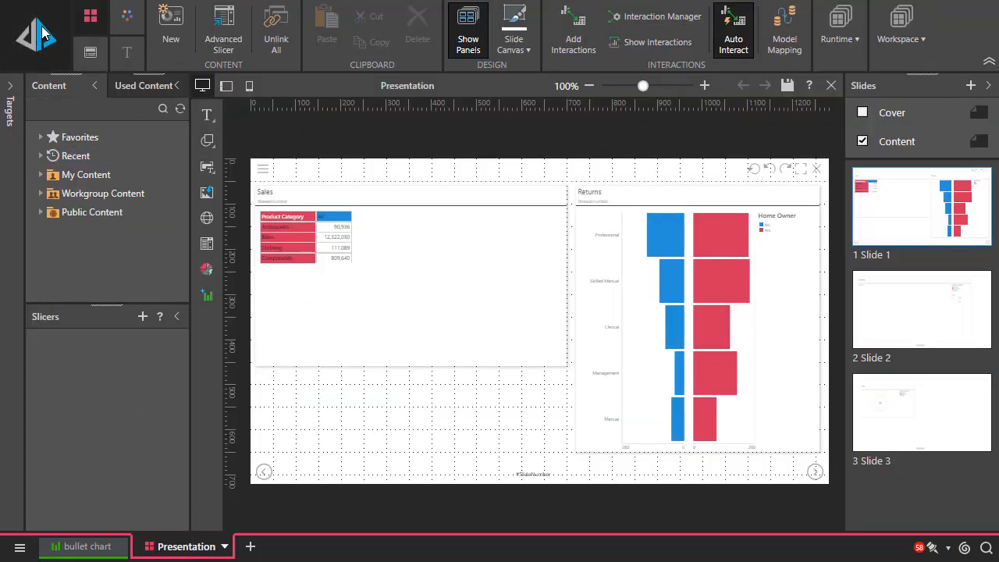
pyautogui.hotkey('alt', 'Tab')
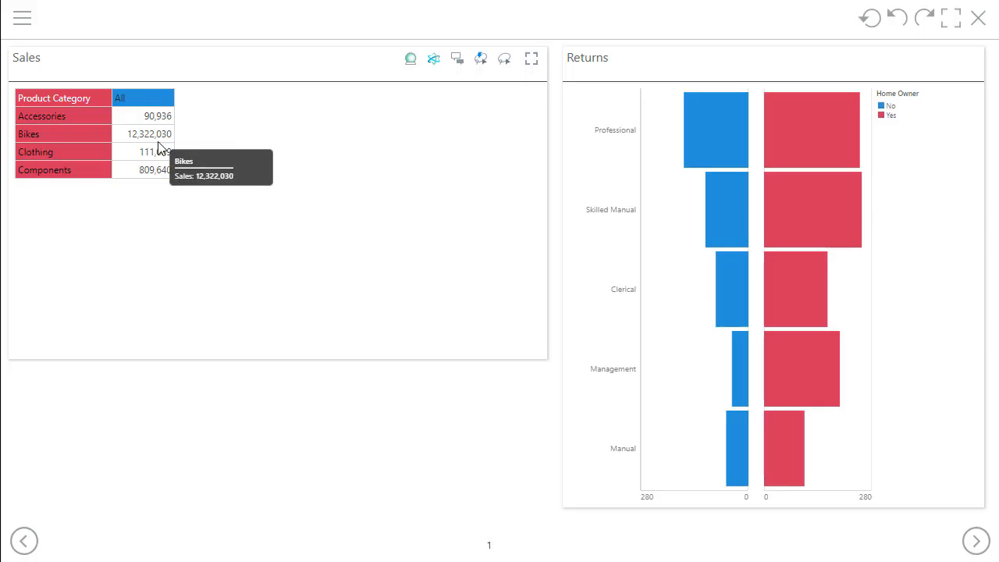
pyautogui.click(24, 20)
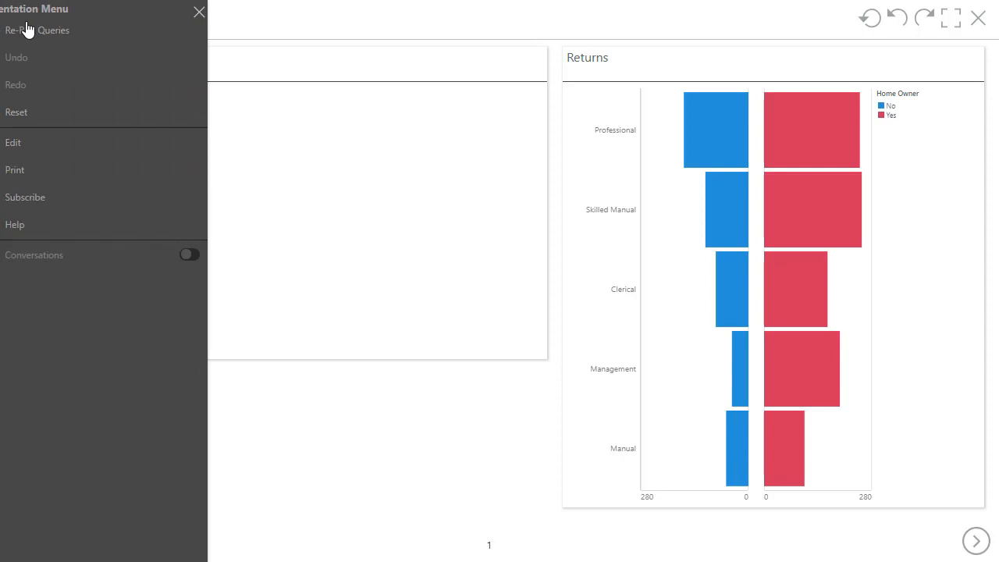
pyautogui.click(56, 199)
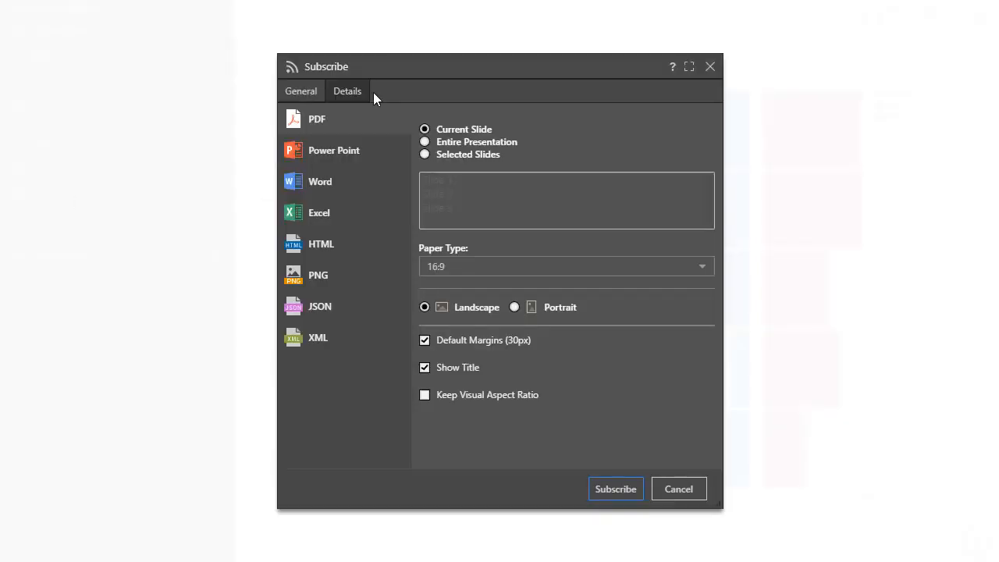
# - Review the presentation subscription's general settings and its Power Point and Word export options
pyautogui.click(302, 94)
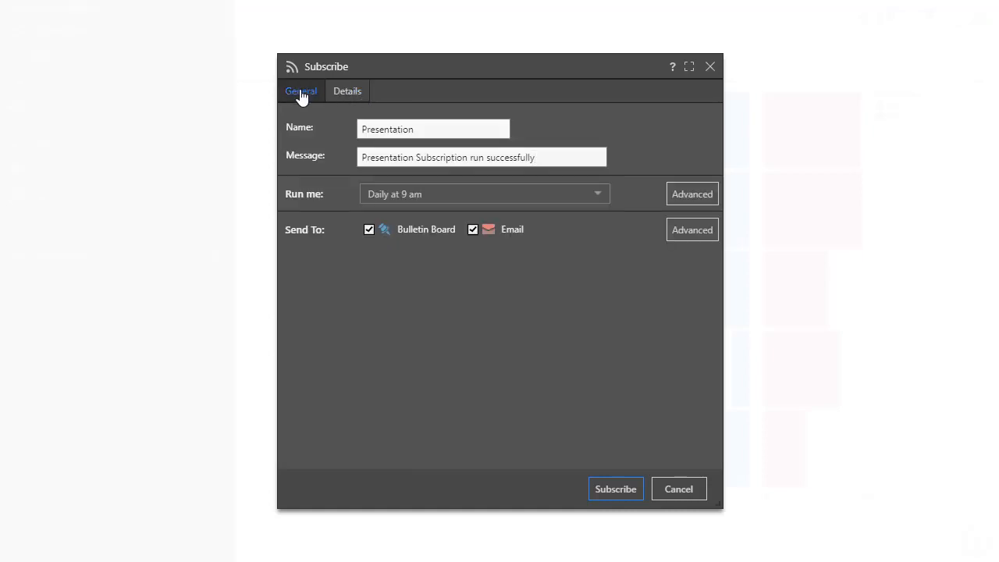
pyautogui.click(349, 95)
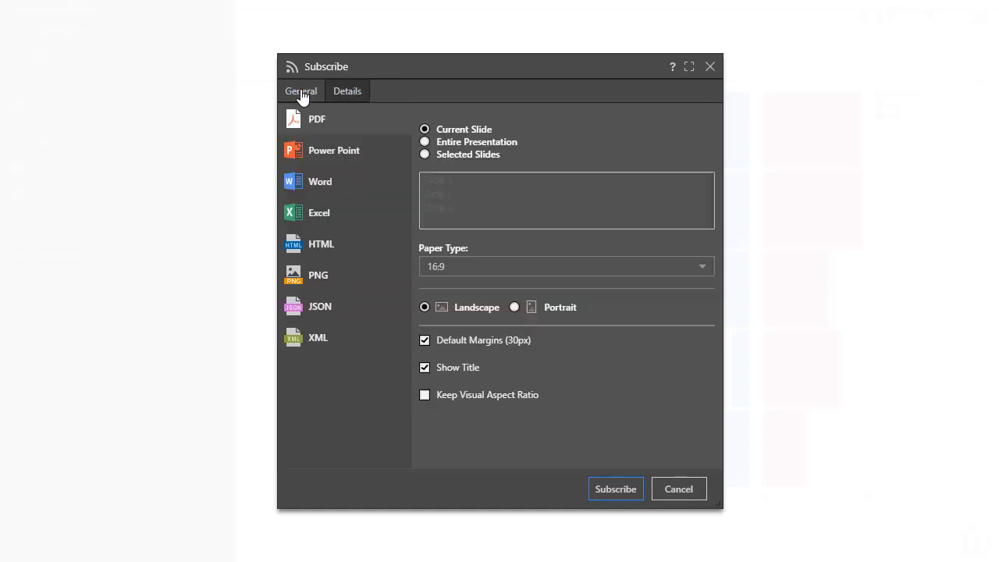
pyautogui.click(320, 150)
pyautogui.click(320, 181)
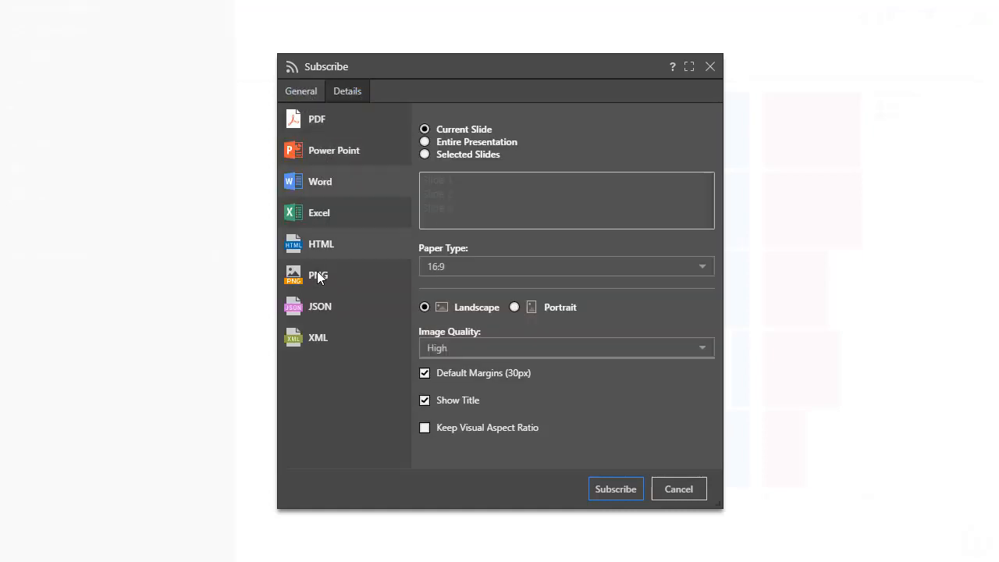
# - Choose XML as the presentation subscription's output format and include only Slide 2 and Slide 3
pyautogui.click(332, 342)
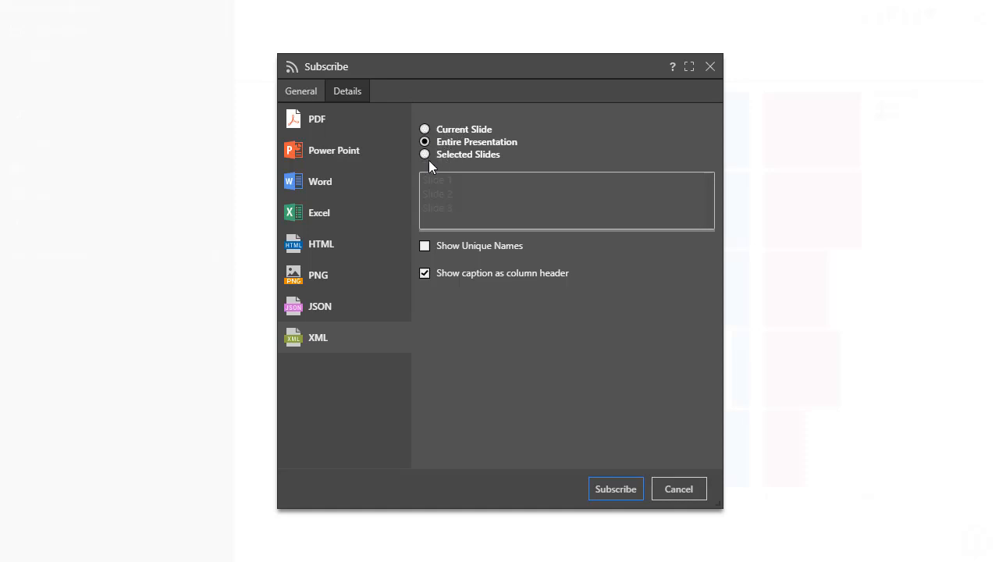
pyautogui.click(422, 153)
pyautogui.click(433, 193)
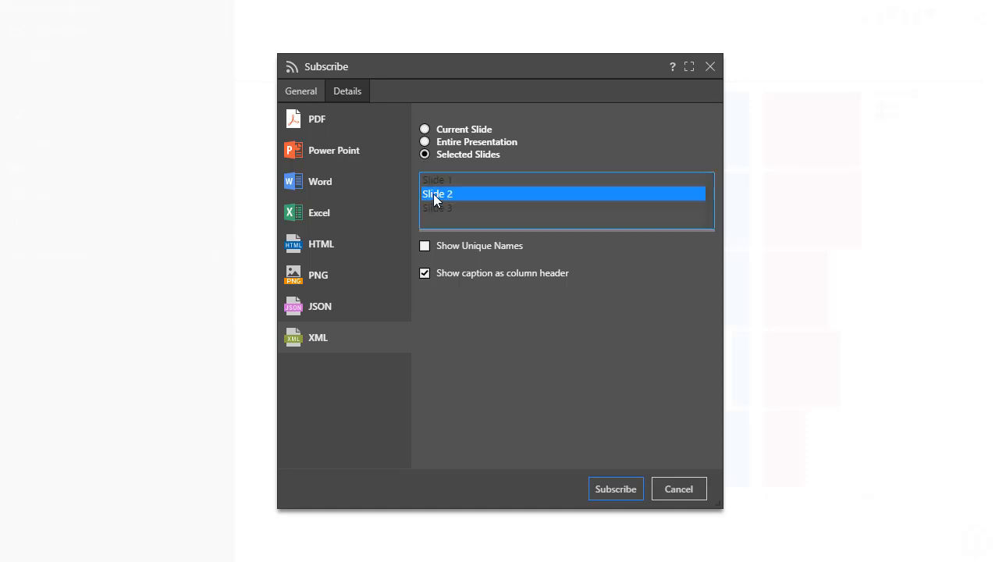
pyautogui.keyDown('ctrl'); pyautogui.click(437, 207); pyautogui.keyUp('ctrl')
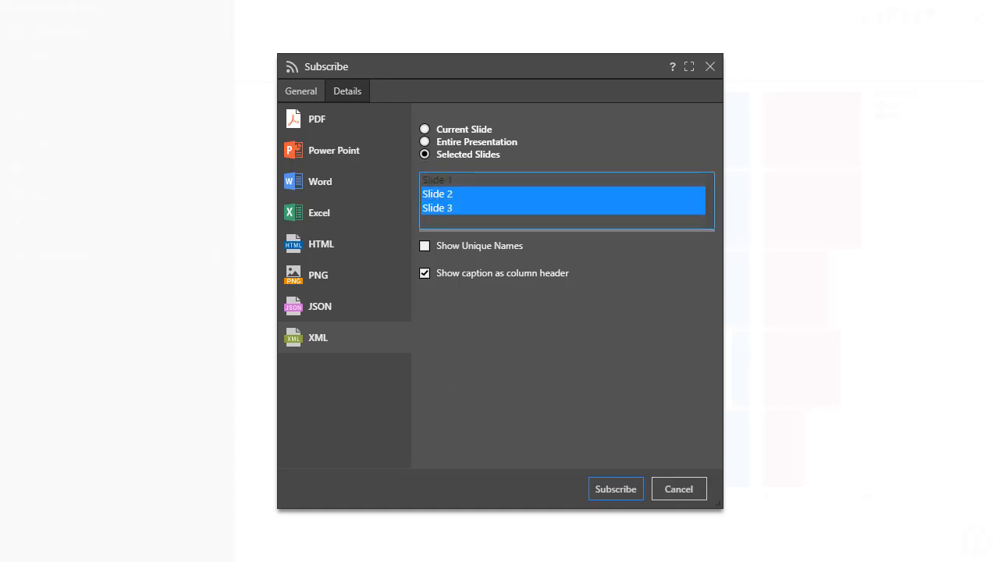